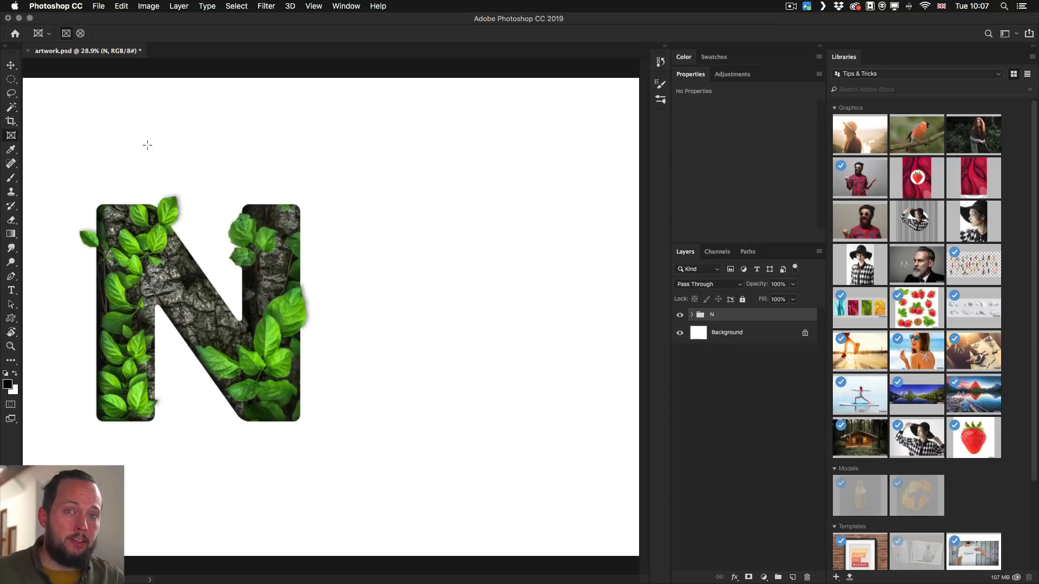
# - Draw a black circle about 975 px across with the Ellipse tool on the blank area beside the letter N
pyautogui.press('v')
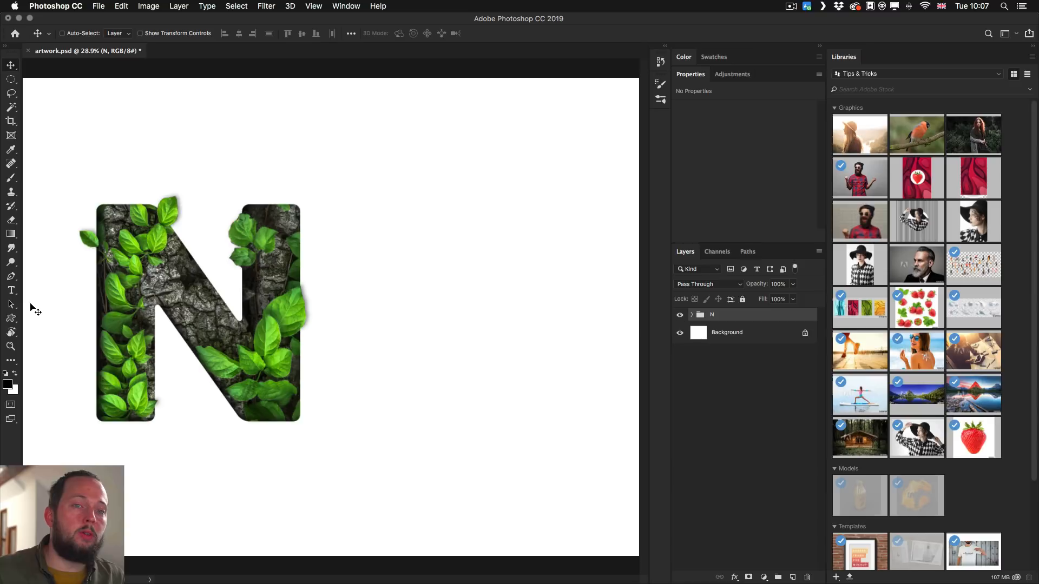
pyautogui.click(12, 318)
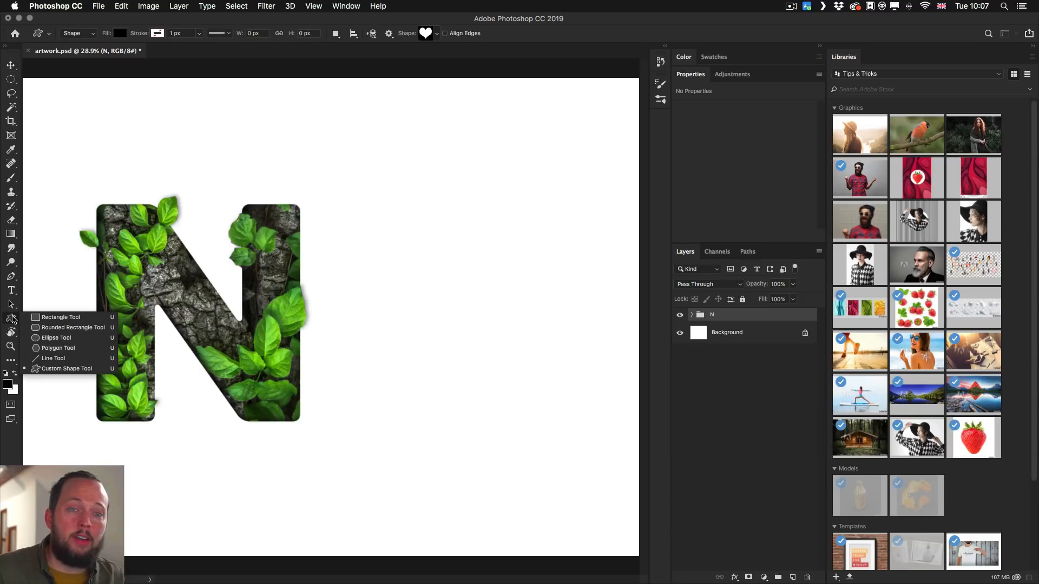
pyautogui.click(52, 338)
pyautogui.moveTo(365, 155); pyautogui.dragTo(519, 308)
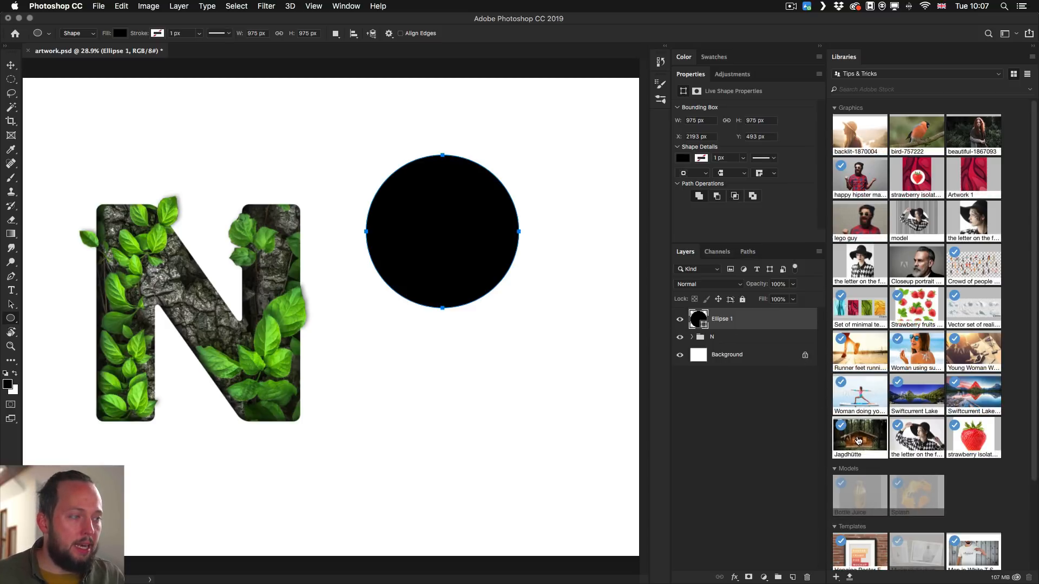
# - Place the Jagdhütte library image, scale it to about 13.19 × 9.38 cm and position it over the black circle
pyautogui.moveTo(291, 385); pyautogui.dragTo(385, 369)
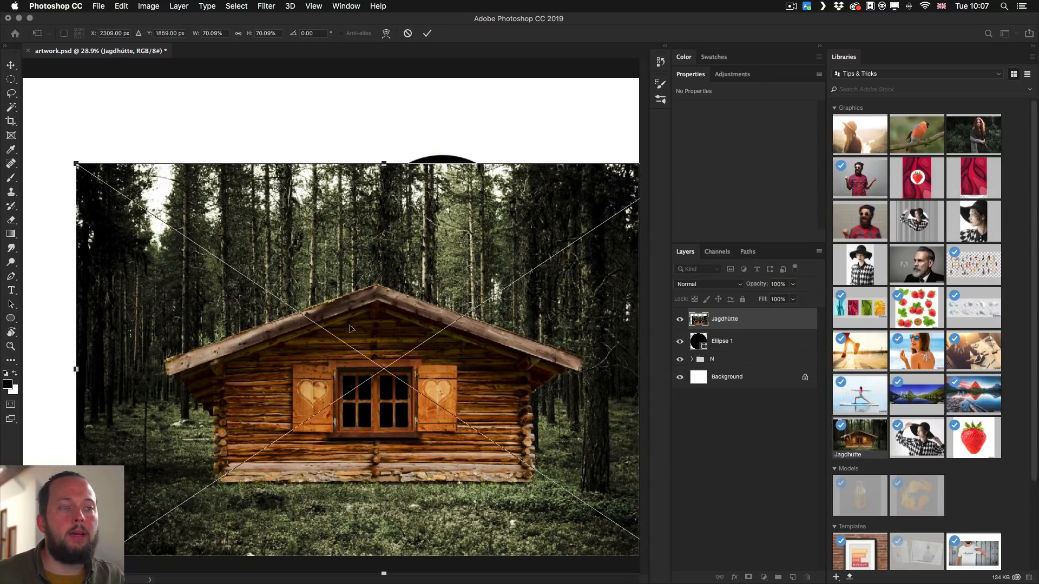
pyautogui.moveTo(75, 162); pyautogui.dragTo(260, 280)
pyautogui.press('Return')
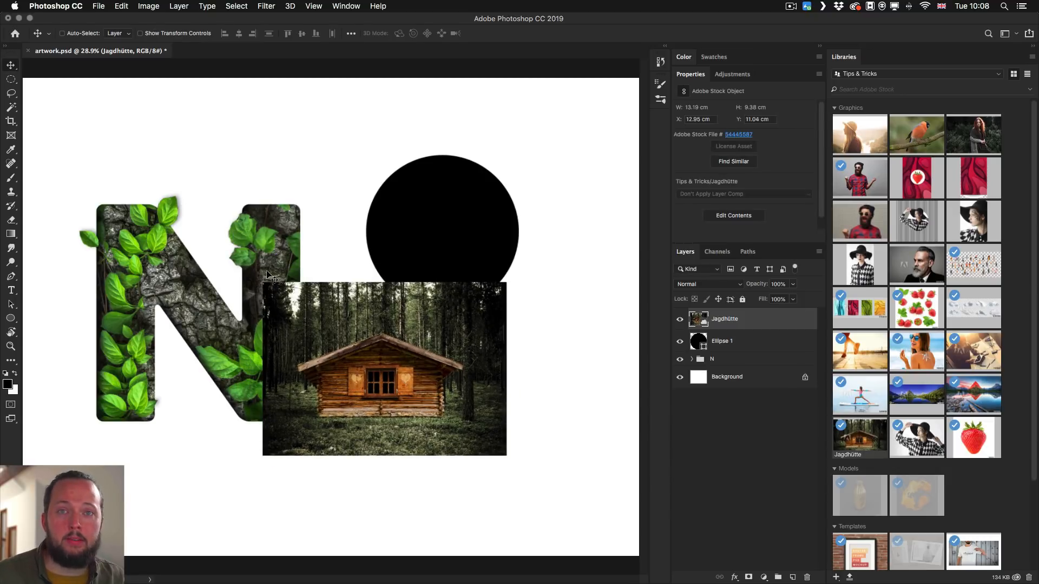
pyautogui.moveTo(401, 363); pyautogui.dragTo(430, 227)
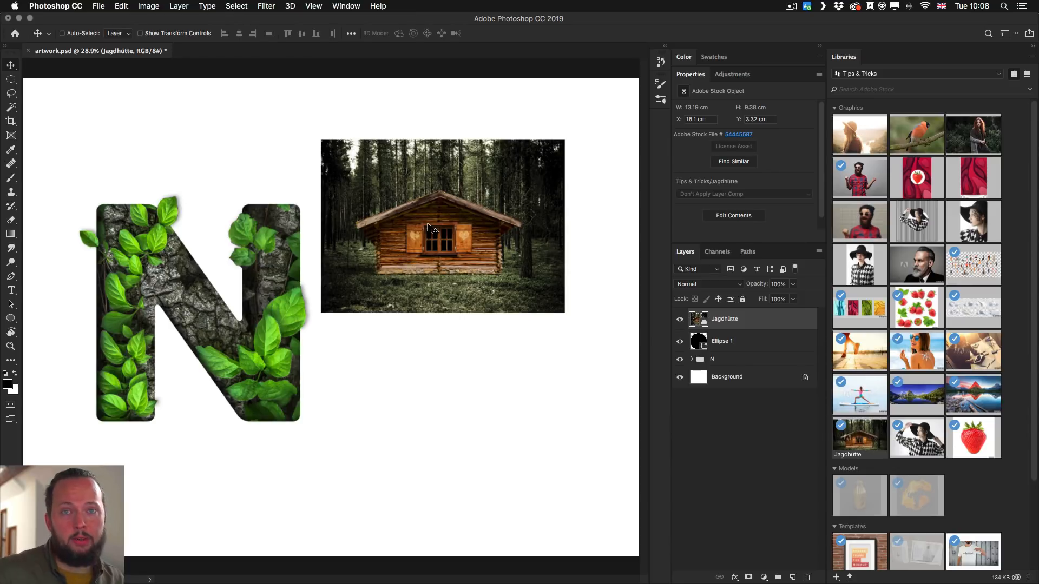
# - Clip the Jagdhütte image to the Ellipse 1 circle, releasing the clipping mask once and reapplying it
pyautogui.keyDown('alt'); pyautogui.click(737, 328); pyautogui.keyUp('alt')
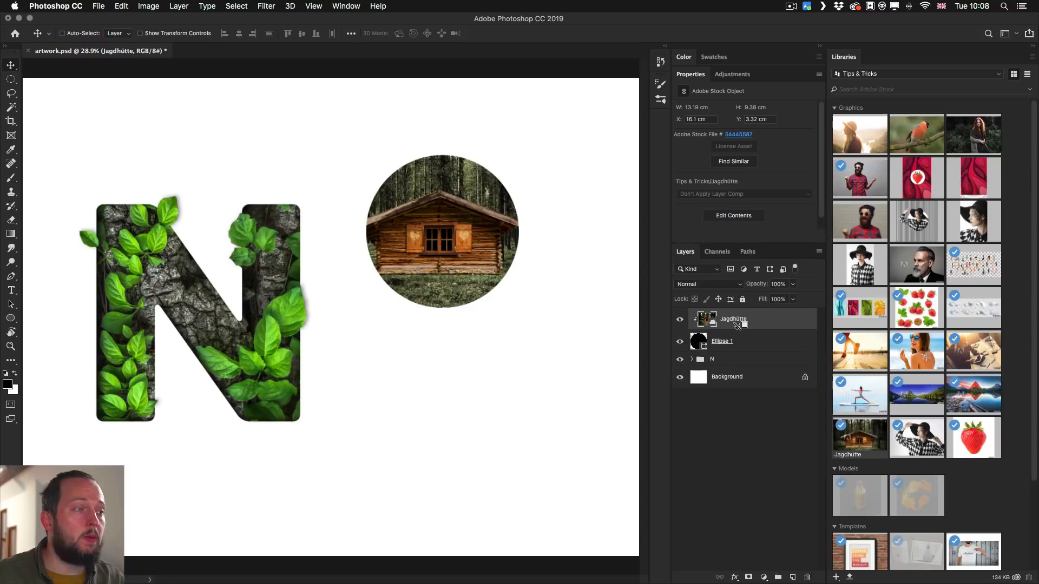
pyautogui.keyDown('alt'); pyautogui.click(737, 327); pyautogui.keyUp('alt')
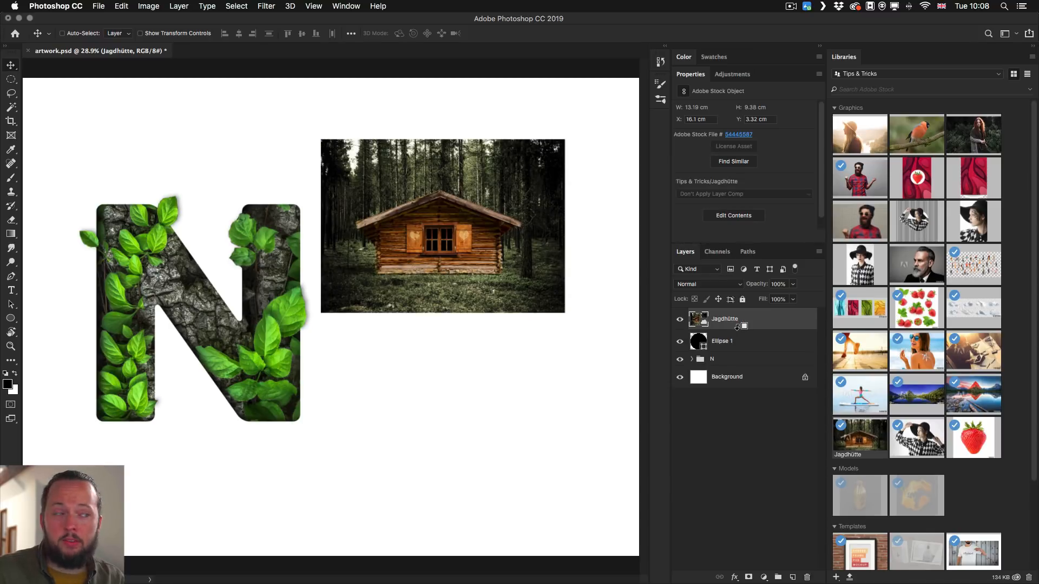
pyautogui.keyDown('alt'); pyautogui.click(737, 328); pyautogui.keyUp('alt')
# - Reposition the Ellipse 1 circle and the clipped cabin image separately, moving the image to about X 15.62 cm
pyautogui.click(746, 348)
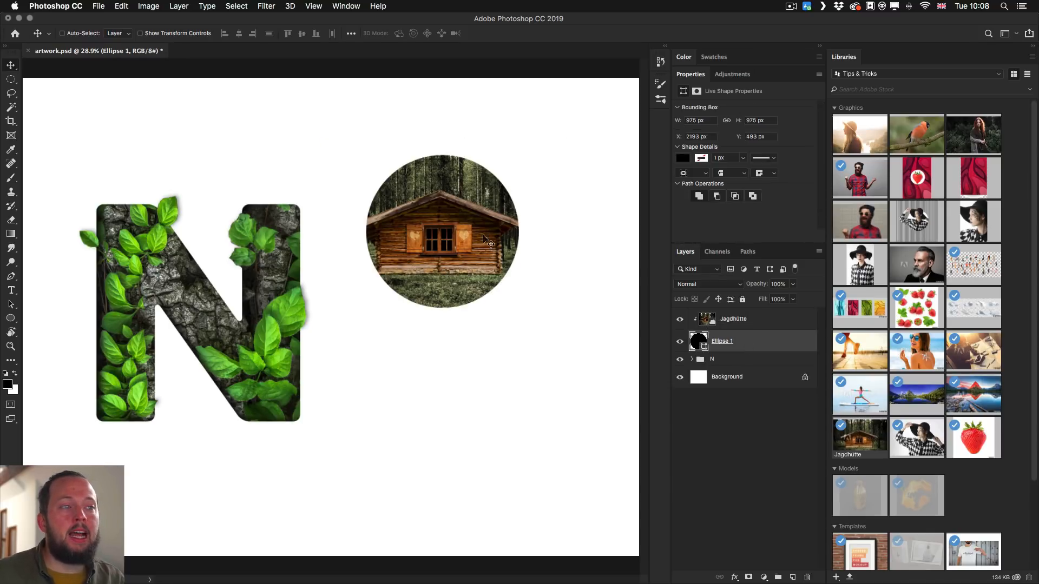
pyautogui.moveTo(490, 237)
pyautogui.mouseDown()
pyautogui.moveTo(478, 261)
pyautogui.moveTo(476, 224)
pyautogui.moveTo(530, 229)
pyautogui.moveTo(489, 218)
pyautogui.mouseUp()
pyautogui.click(752, 321)
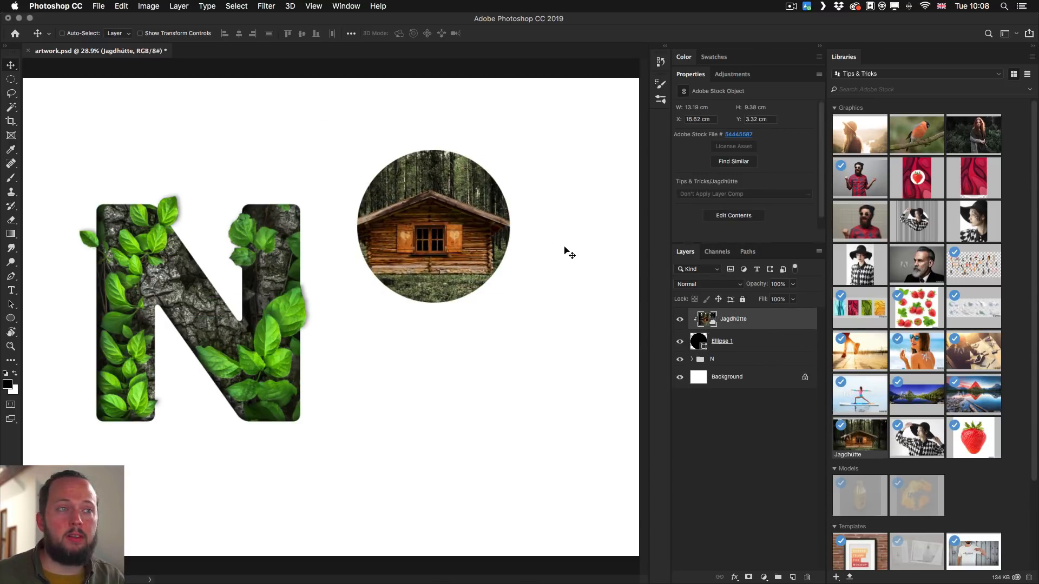
pyautogui.hotkey('ctrl', 't')
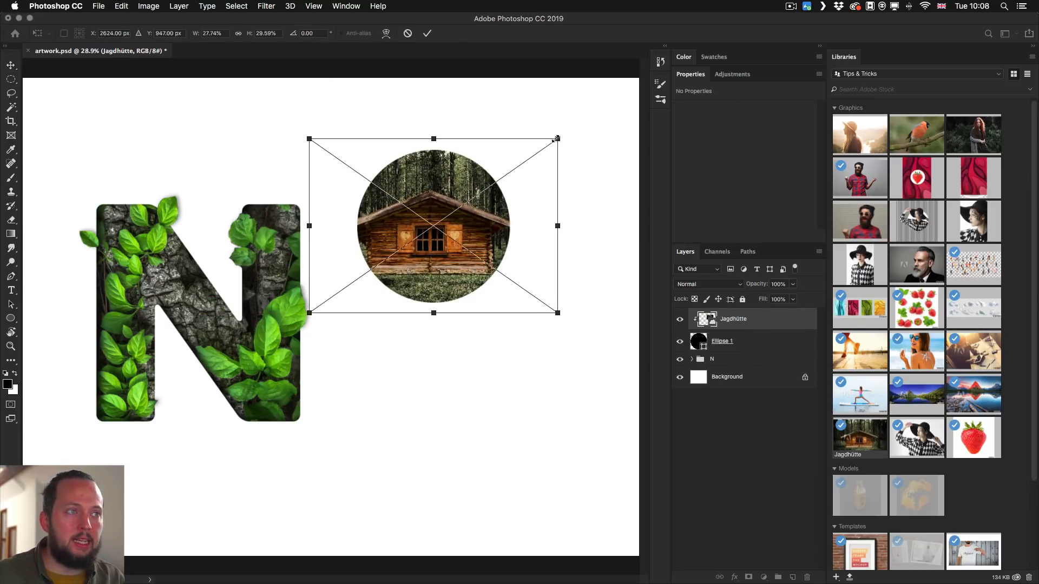
pyautogui.moveTo(558, 134); pyautogui.dragTo(554, 144)
pyautogui.press('Return')
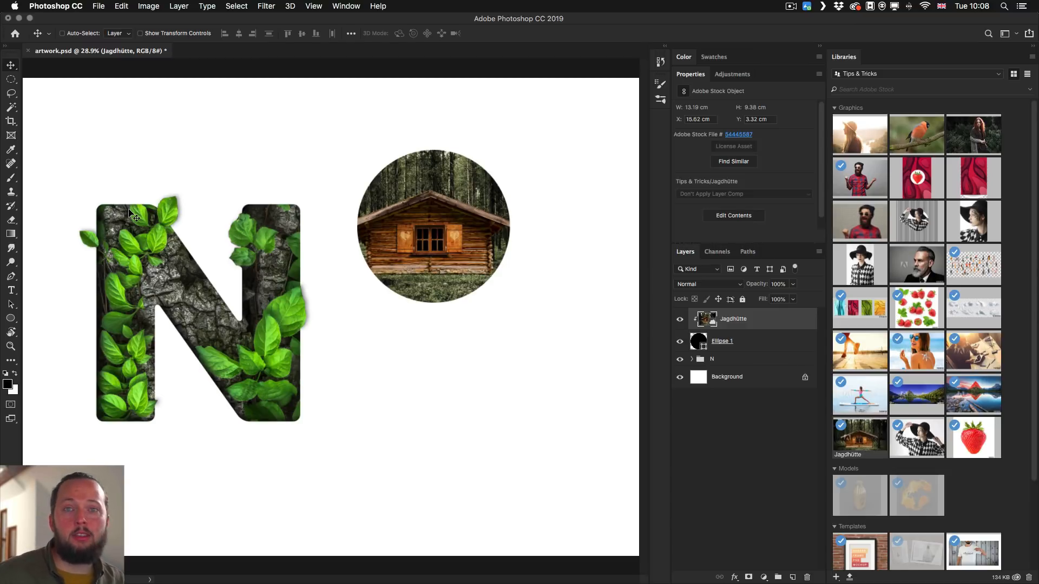
# - Select the Jagdhütte and Ellipse 1 layers together and move them up, placing the circle at about X 2245, Y 234 px
pyautogui.keyDown('shift'); pyautogui.click(728, 342); pyautogui.keyUp('shift')
pyautogui.moveTo(443, 234); pyautogui.dragTo(458, 199)
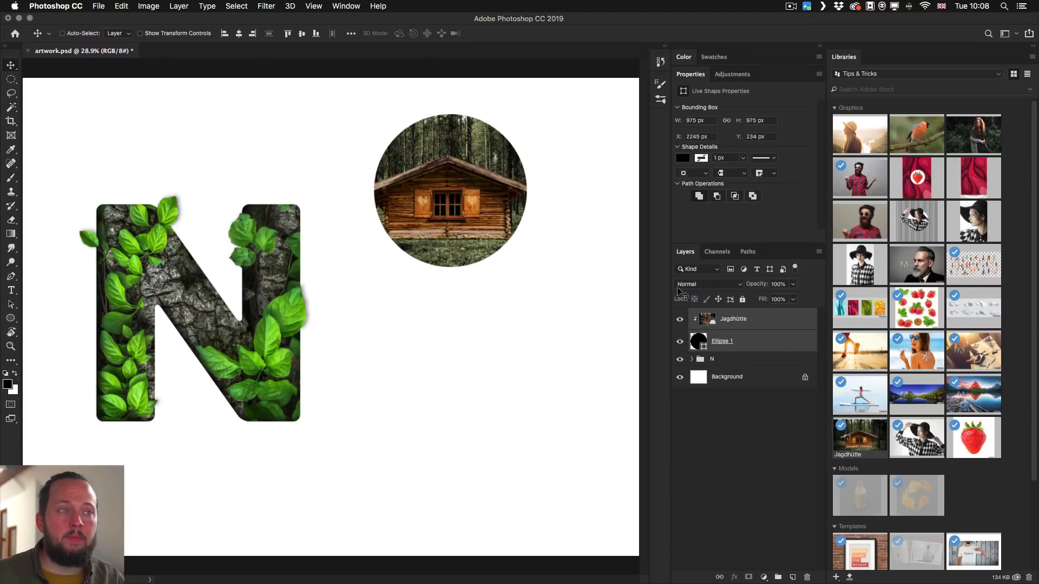
pyautogui.click(765, 316)
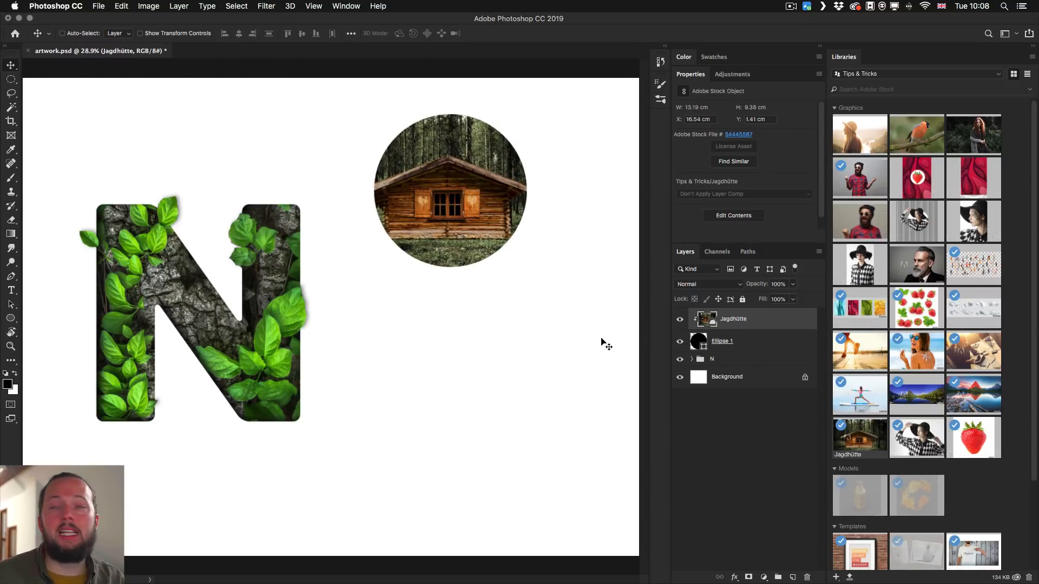
# - Draw a circular frame about 8.81 cm across below the cabin circle and fill it with the bird-757222 library image
pyautogui.click(11, 137)
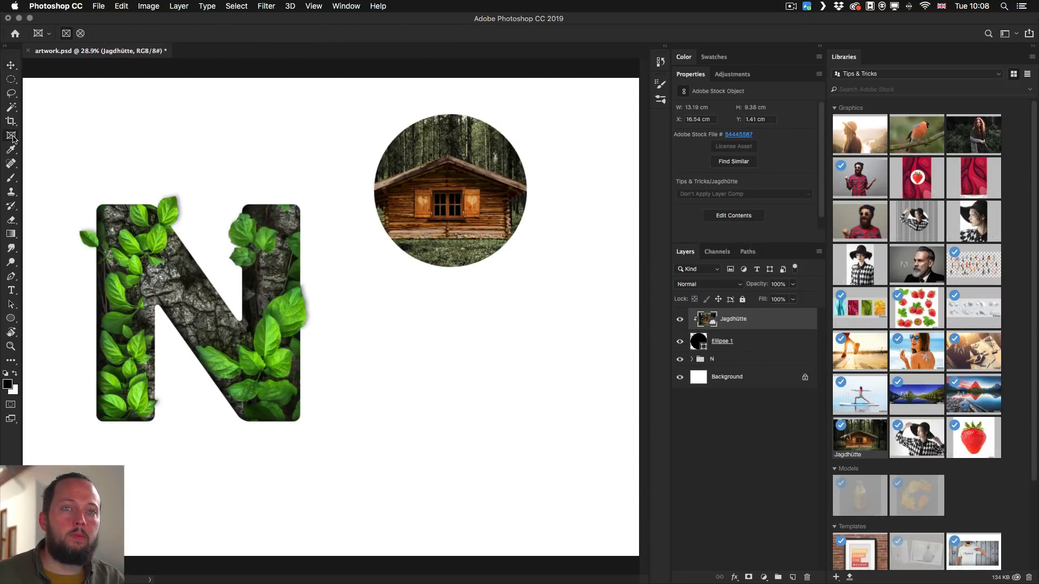
pyautogui.click(80, 34)
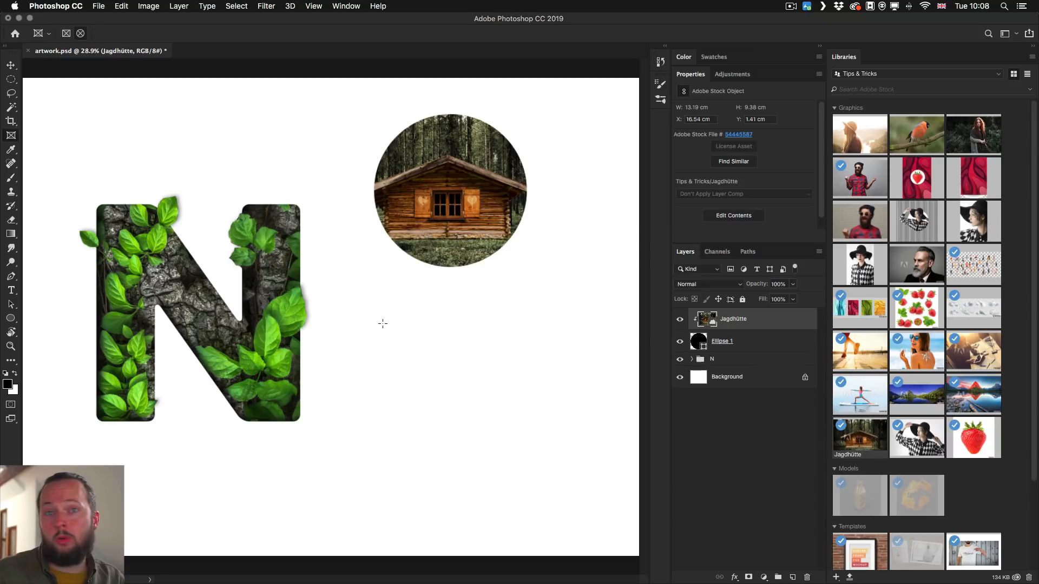
pyautogui.moveTo(385, 313); pyautogui.dragTo(548, 486)
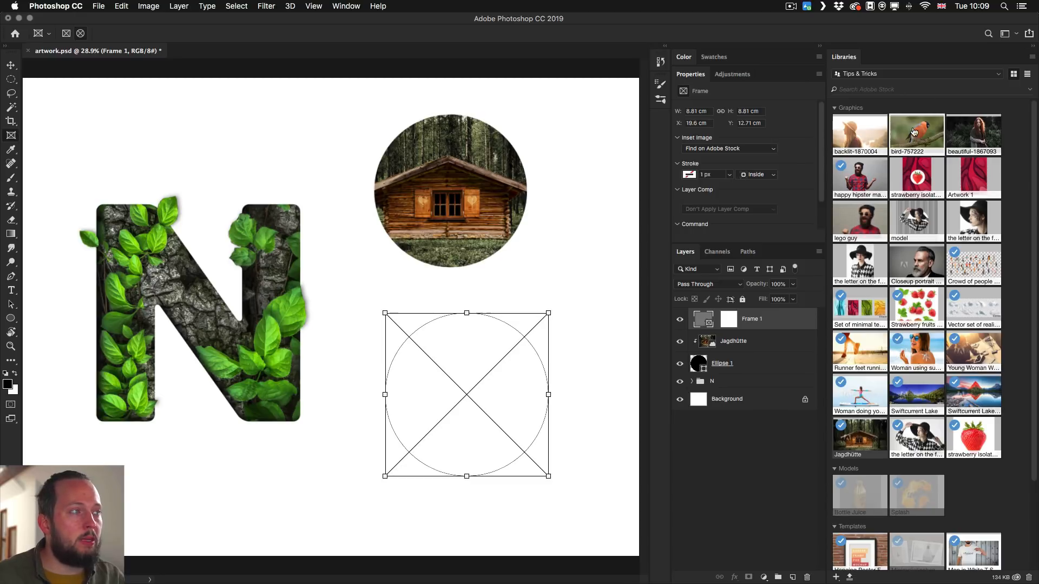
pyautogui.moveTo(914, 133); pyautogui.dragTo(484, 362)
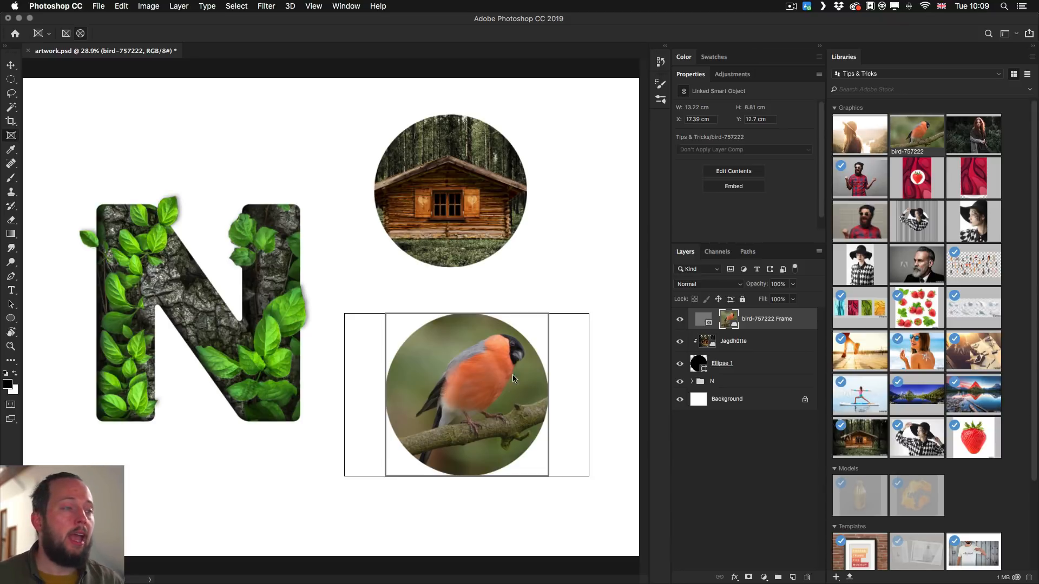
# - Enlarge the bird image inside its frame to about 16.32 × 10.88 cm and recentre the bird in the circle
pyautogui.moveTo(463, 368)
pyautogui.mouseDown()
pyautogui.moveTo(445, 382)
pyautogui.moveTo(448, 363)
pyautogui.mouseUp()
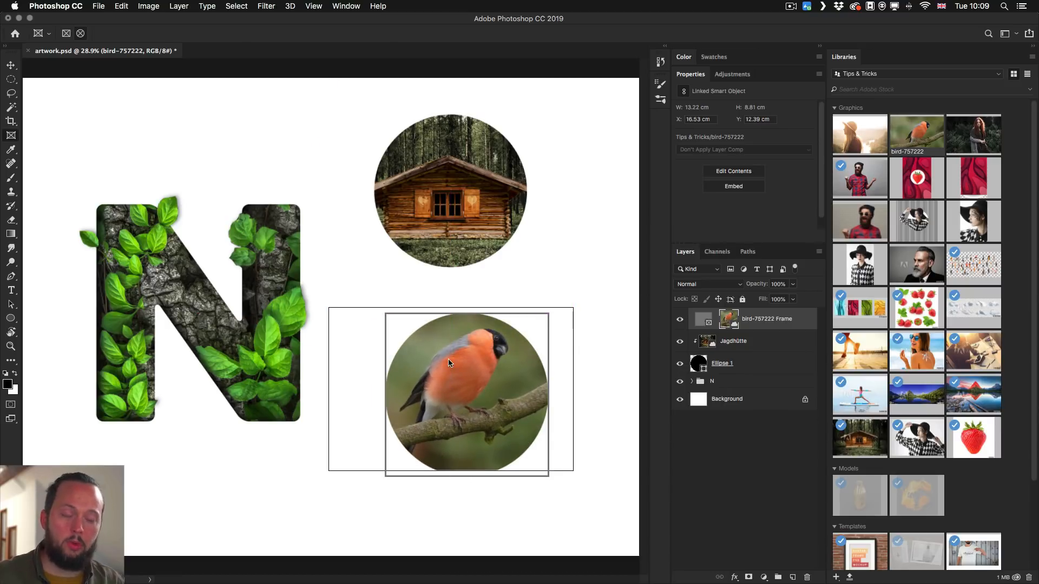
pyautogui.hotkey('ctrl', 't')
pyautogui.moveTo(573, 309); pyautogui.dragTo(630, 269)
pyautogui.moveTo(513, 375); pyautogui.dragTo(477, 385)
pyautogui.press('Return')
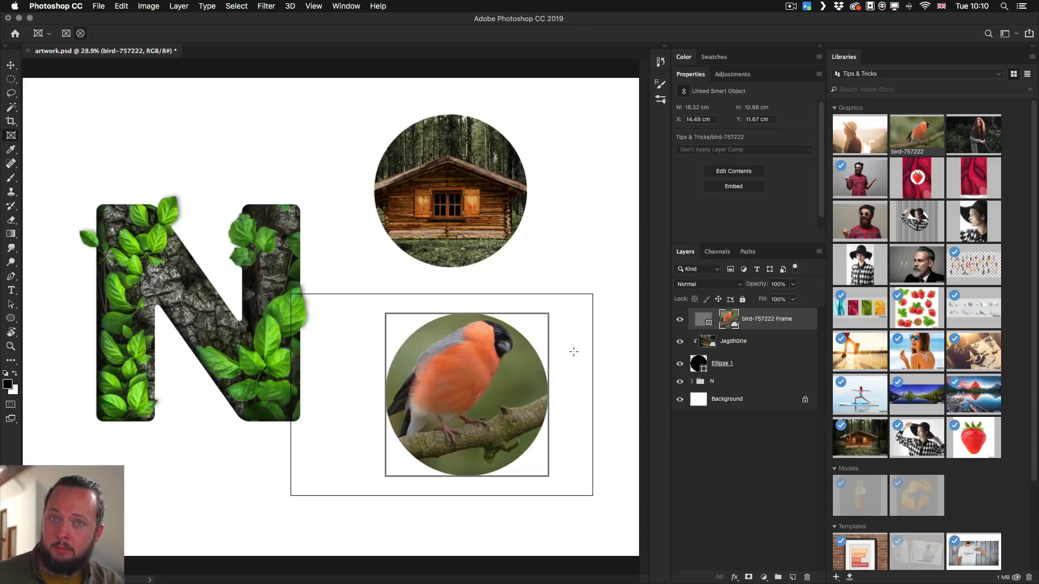
# - Move the bird frame with its image to about X 18.25, Y 11.68 cm, and select the Jagdhütte layer
pyautogui.click(462, 353)
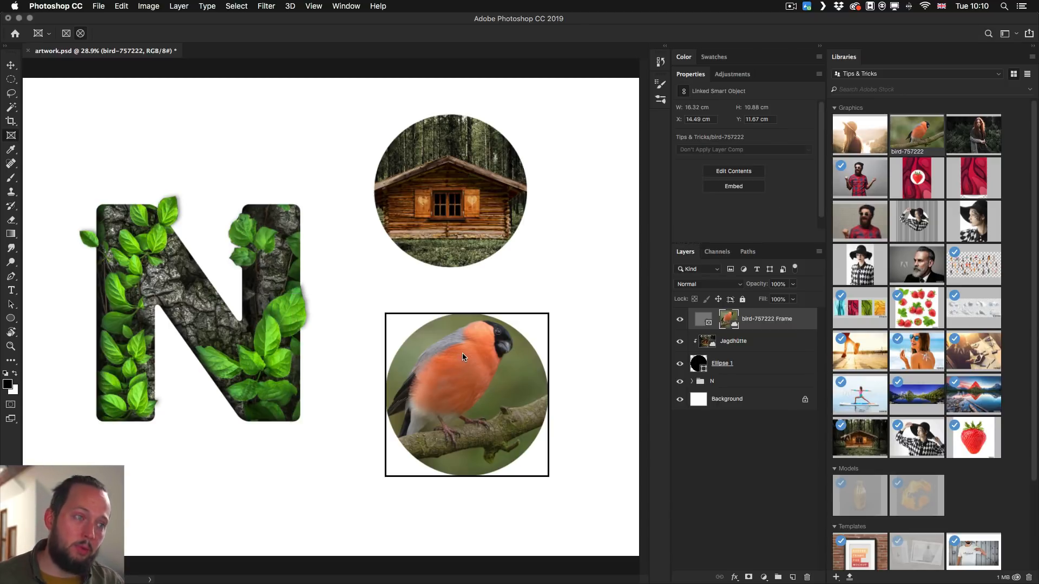
pyautogui.moveTo(462, 353); pyautogui.dragTo(433, 338)
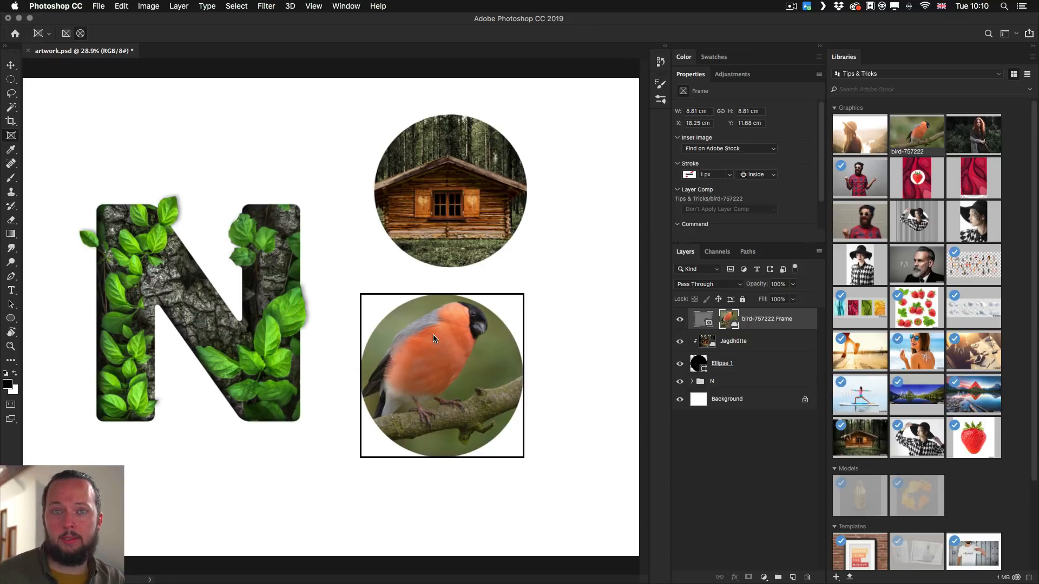
pyautogui.click(757, 369)
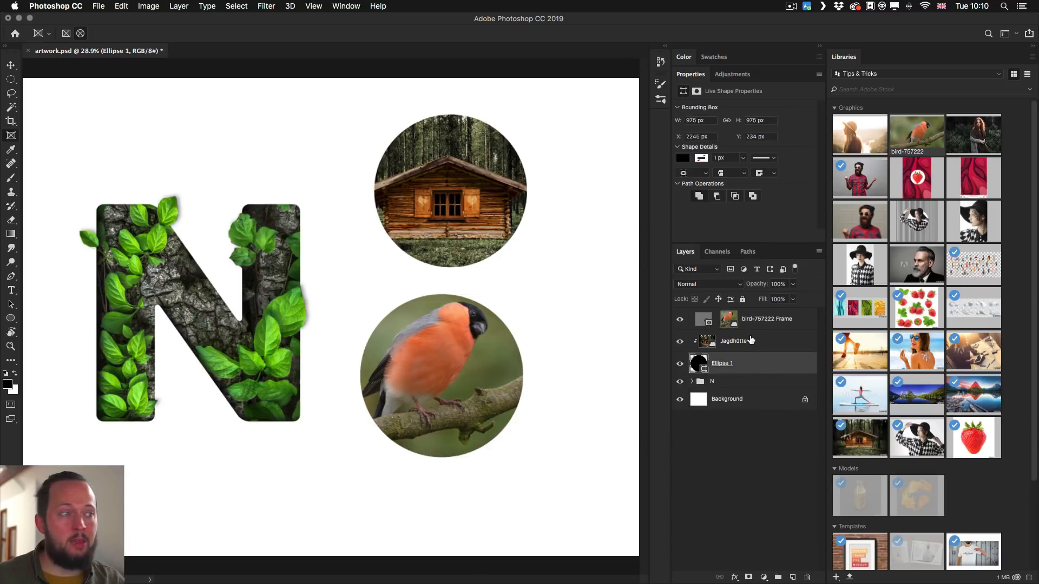
pyautogui.click(750, 340)
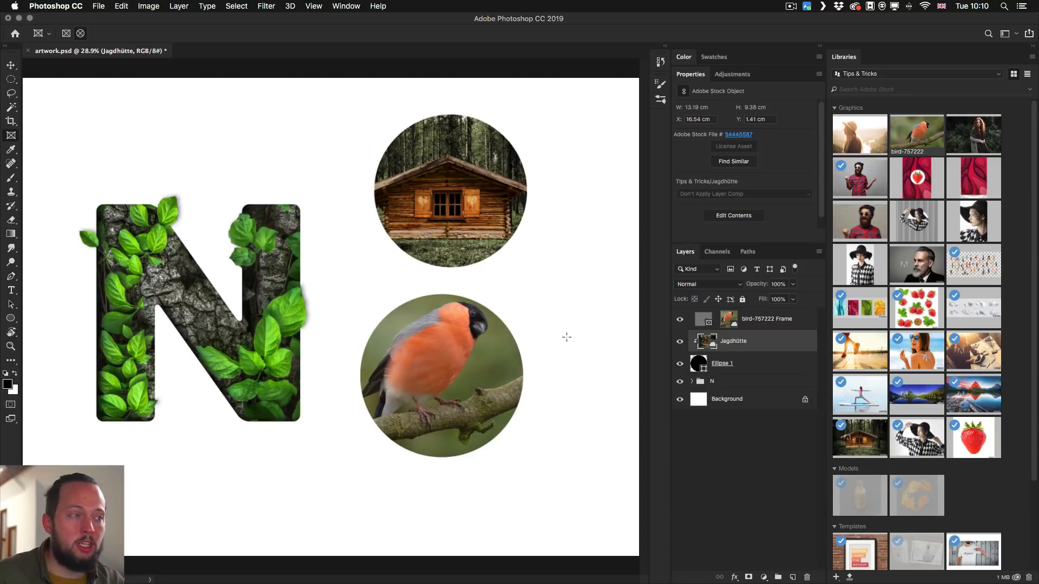
# - Nudge the bird frame, then select only the image inside it and shift it to about X 14.02 cm
pyautogui.click(449, 362)
pyautogui.moveTo(443, 356)
pyautogui.mouseDown()
pyautogui.moveTo(501, 414)
pyautogui.moveTo(447, 367)
pyautogui.moveTo(482, 372)
pyautogui.moveTo(440, 353)
pyautogui.mouseUp()
pyautogui.doubleClick(447, 367)
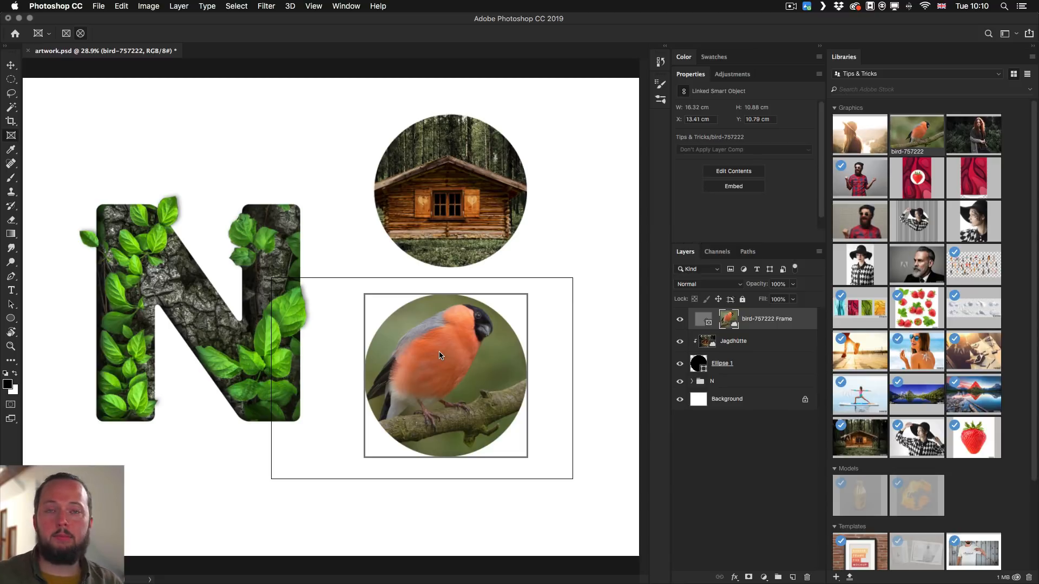
pyautogui.moveTo(398, 348)
pyautogui.mouseDown()
pyautogui.moveTo(420, 358)
pyautogui.moveTo(388, 348)
pyautogui.moveTo(405, 347)
pyautogui.mouseUp()
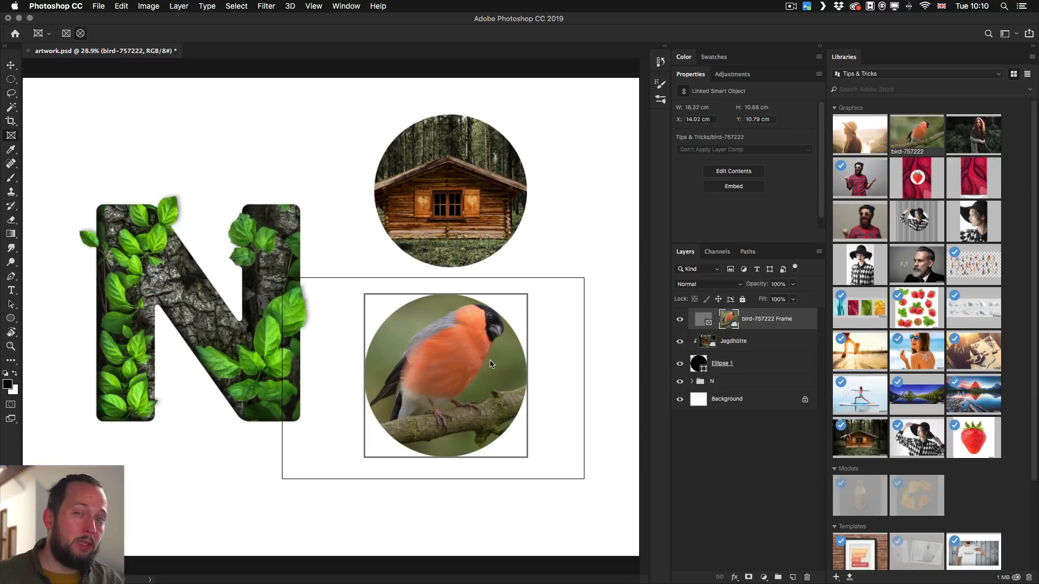
# - Move the bird frame to about X 17.77, Y 11.3 cm, then shift only the bird image inside it to the right
pyautogui.click(445, 345)
pyautogui.moveTo(445, 345); pyautogui.dragTo(410, 333)
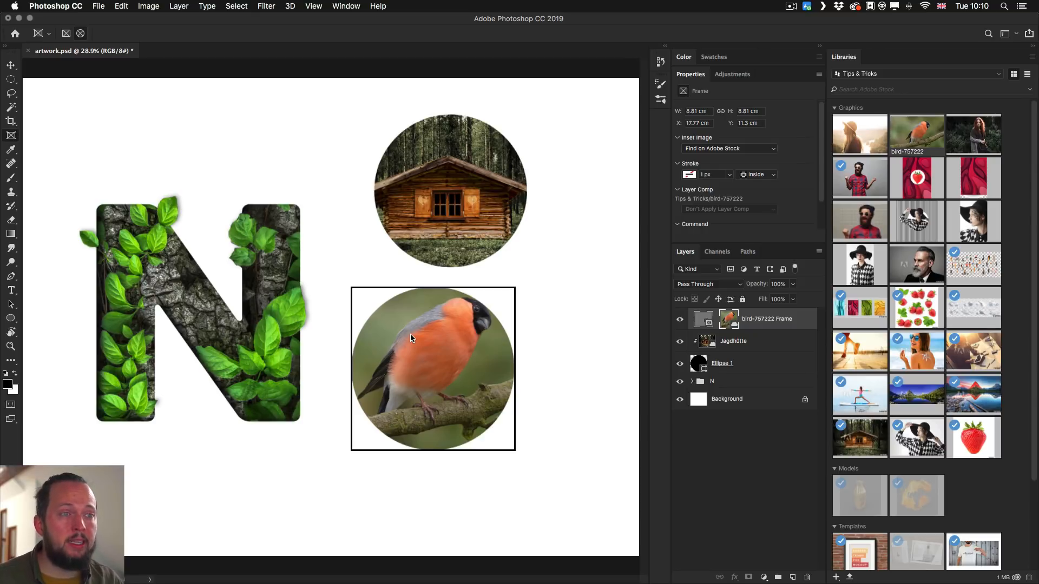
pyautogui.doubleClick(414, 339)
pyautogui.moveTo(404, 344)
pyautogui.mouseDown()
pyautogui.moveTo(440, 339)
pyautogui.moveTo(419, 337)
pyautogui.mouseUp()
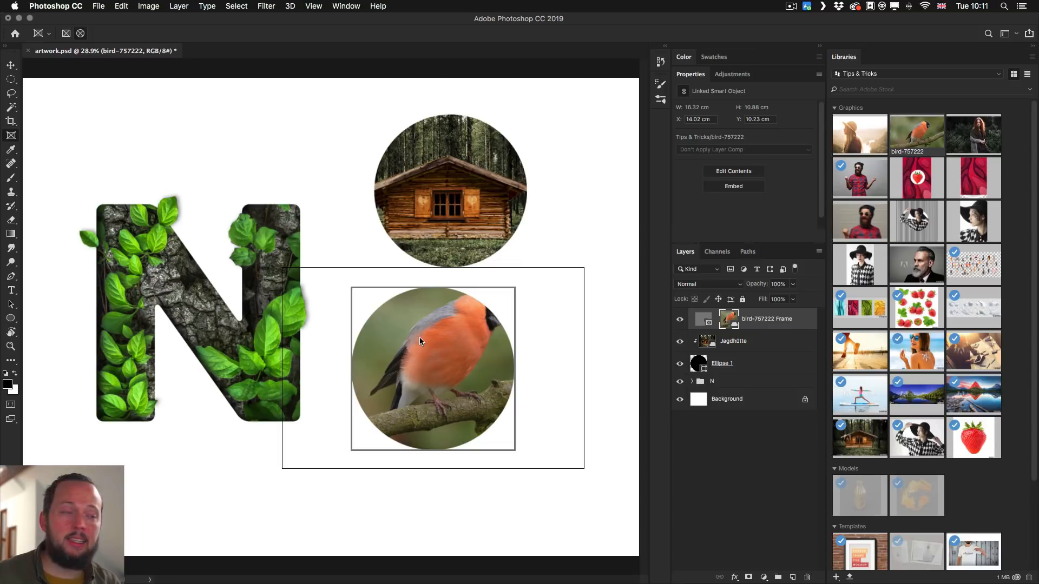
# - Recentre the bird within its frame and move the frame with its image to about X 19.01, Y 11.4 cm
pyautogui.click(419, 337)
pyautogui.moveTo(419, 336); pyautogui.dragTo(372, 352)
pyautogui.doubleClick(391, 344)
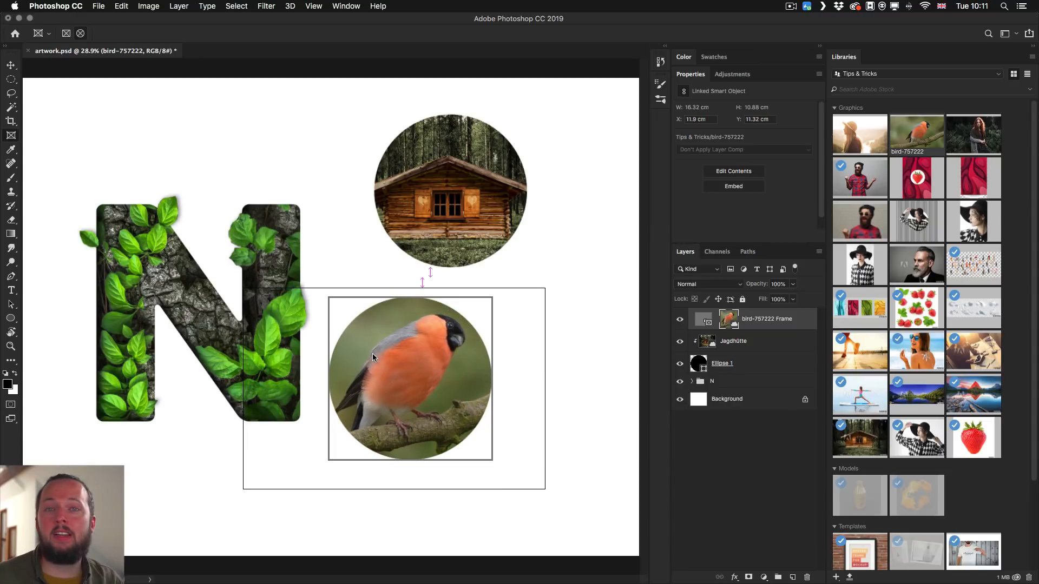
pyautogui.click(375, 348)
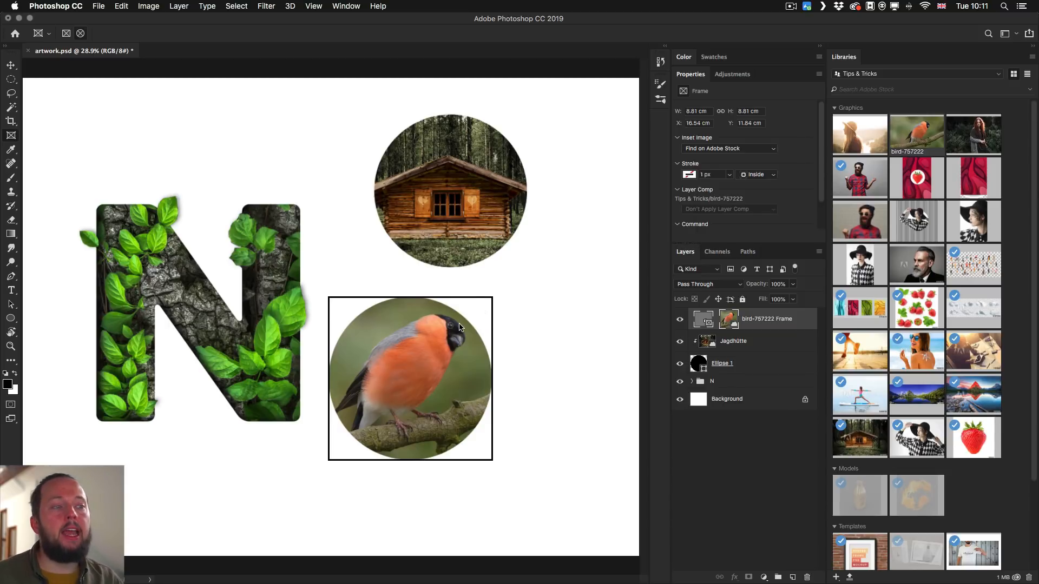
pyautogui.click(479, 323)
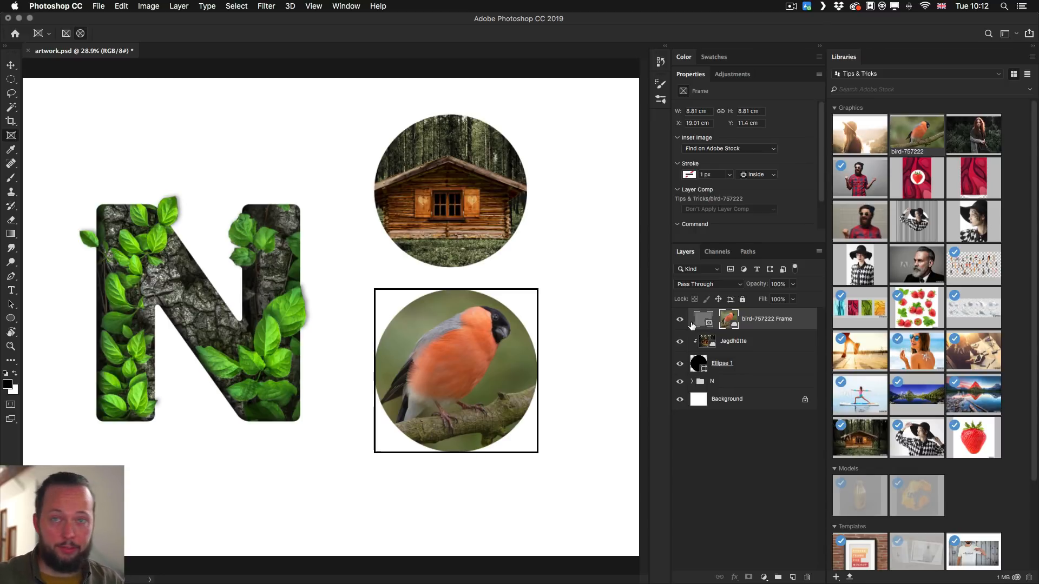
# - Move only the Ellipse 1 clipping circle down to about Y 300 px with the Move tool
pyautogui.click(731, 368)
pyautogui.press('v')
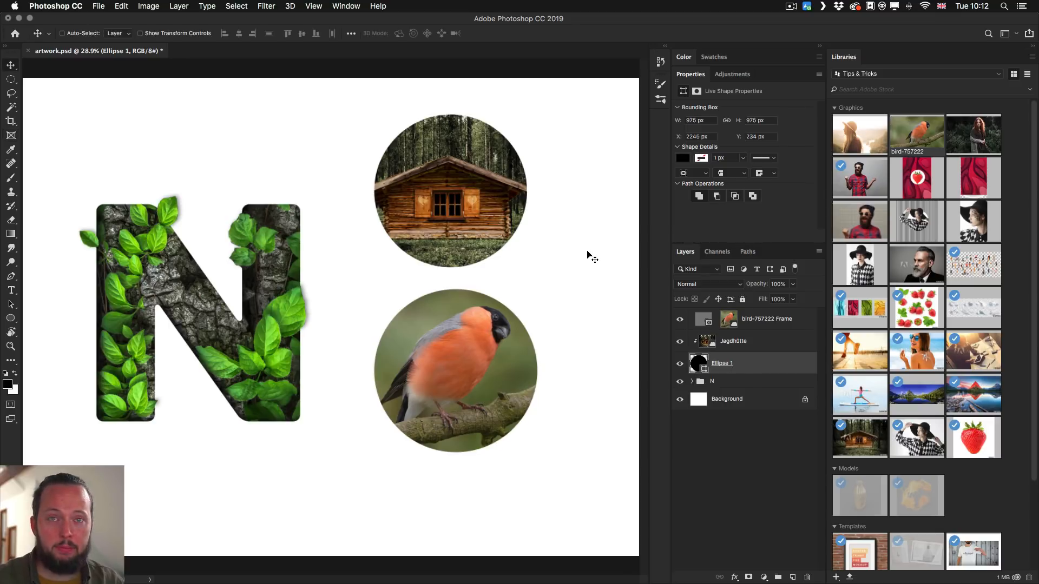
pyautogui.moveTo(449, 208)
pyautogui.mouseDown()
pyautogui.moveTo(430, 210)
pyautogui.moveTo(454, 182)
pyautogui.moveTo(453, 222)
pyautogui.moveTo(437, 203)
pyautogui.moveTo(466, 207)
pyautogui.moveTo(463, 220)
pyautogui.mouseUp()
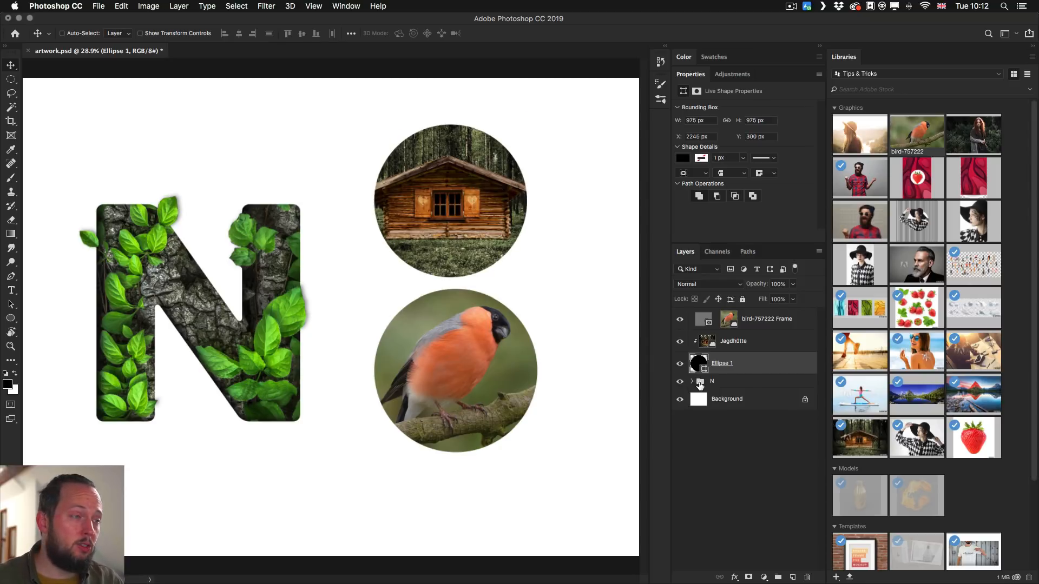
# - Select the bird frame from its layer and move it with its image left to about X 18.74 cm
pyautogui.click(703, 324)
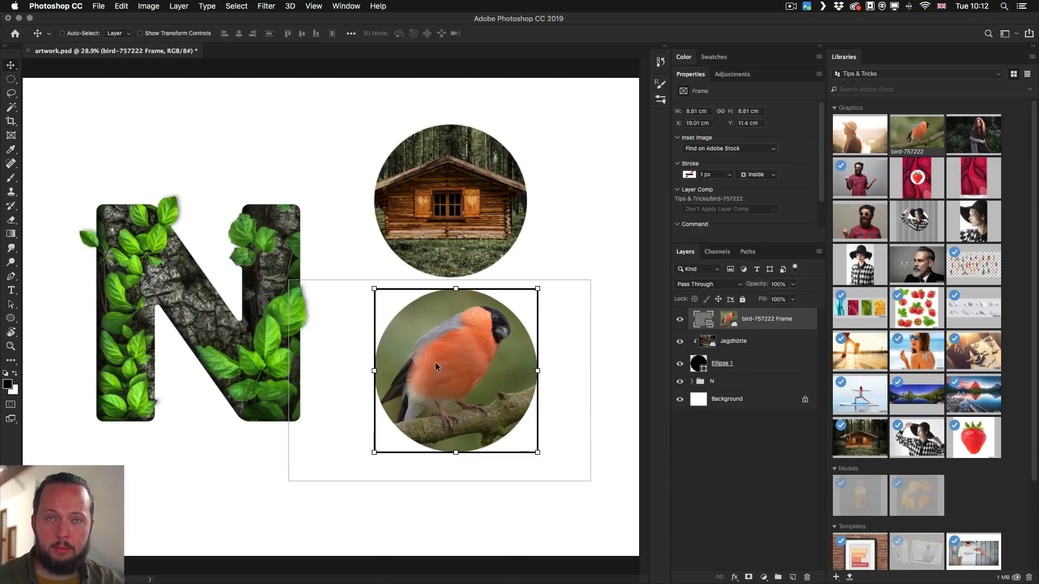
pyautogui.moveTo(449, 323)
pyautogui.mouseDown()
pyautogui.moveTo(426, 335)
pyautogui.moveTo(448, 324)
pyautogui.moveTo(448, 339)
pyautogui.moveTo(464, 331)
pyautogui.moveTo(444, 323)
pyautogui.mouseUp()
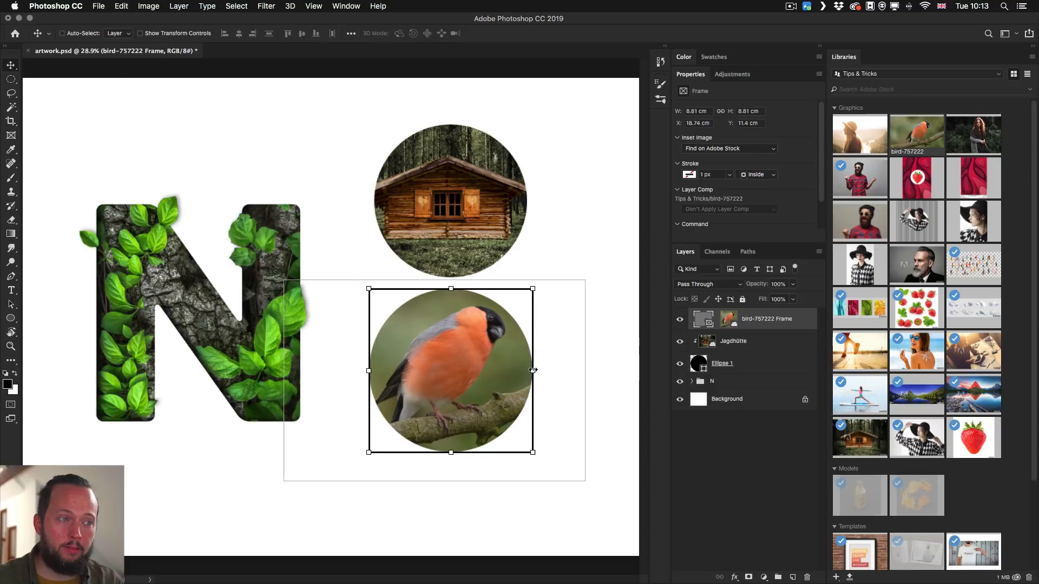
# - Widen the bird frame from both sides to about 14.73 cm, narrow it to about 9.97 cm, and adjust its position
pyautogui.moveTo(533, 370); pyautogui.dragTo(572, 370)
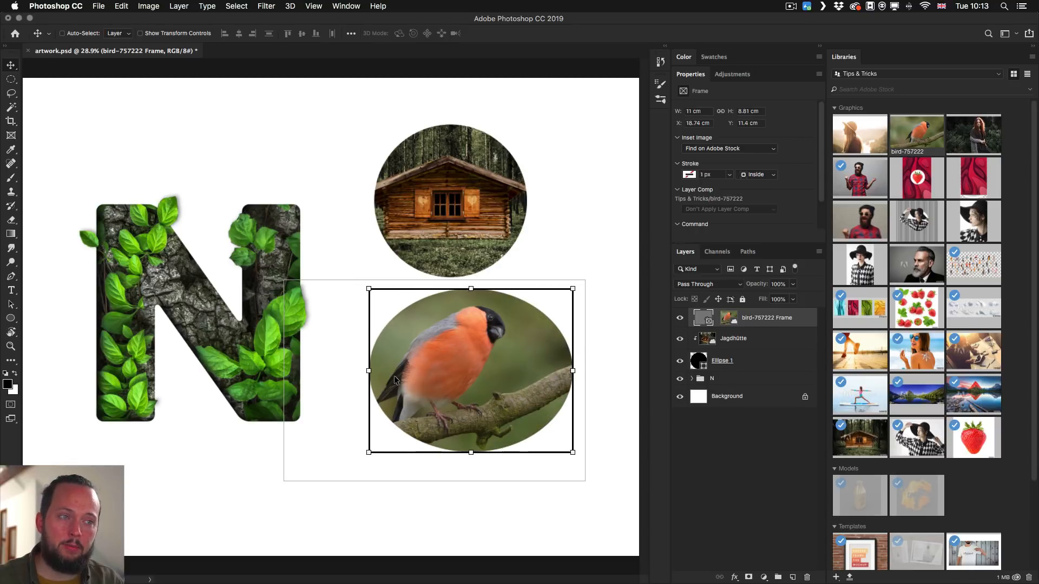
pyautogui.moveTo(369, 370); pyautogui.dragTo(300, 371)
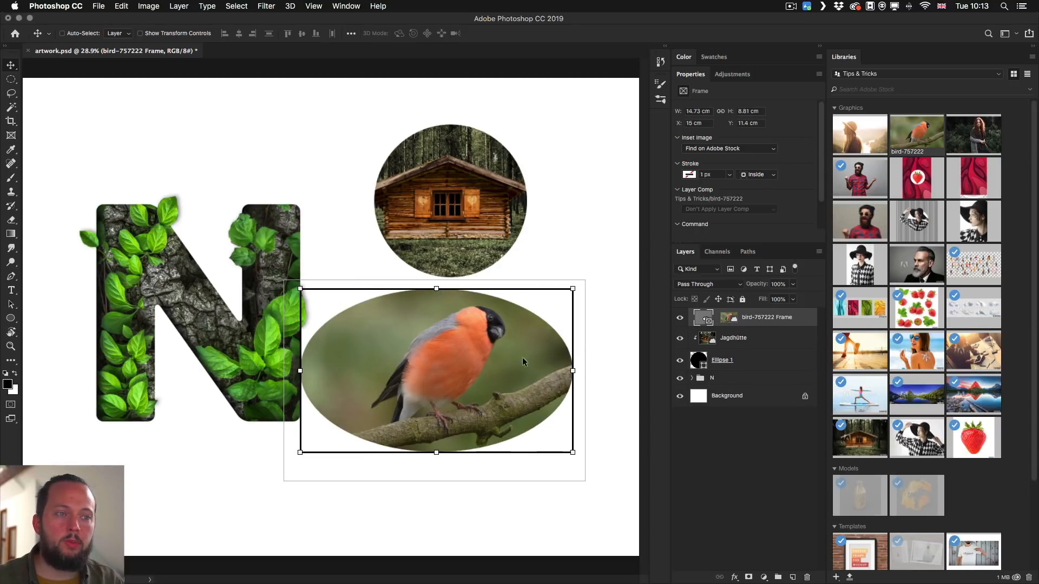
pyautogui.moveTo(573, 370); pyautogui.dragTo(484, 370)
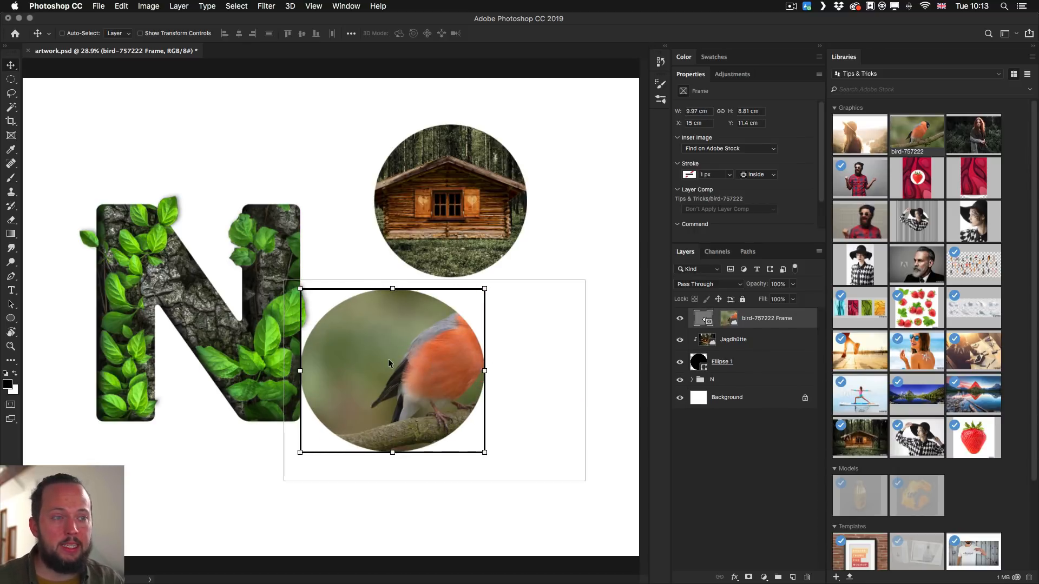
pyautogui.moveTo(388, 358)
pyautogui.mouseDown()
pyautogui.moveTo(430, 388)
pyautogui.moveTo(395, 355)
pyautogui.mouseUp()
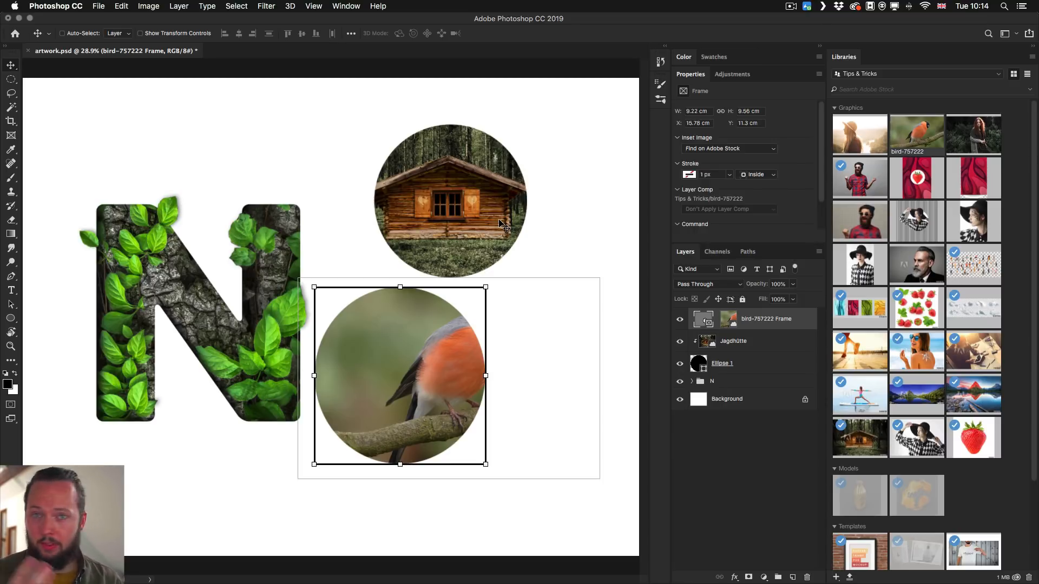
pyautogui.click(480, 287)
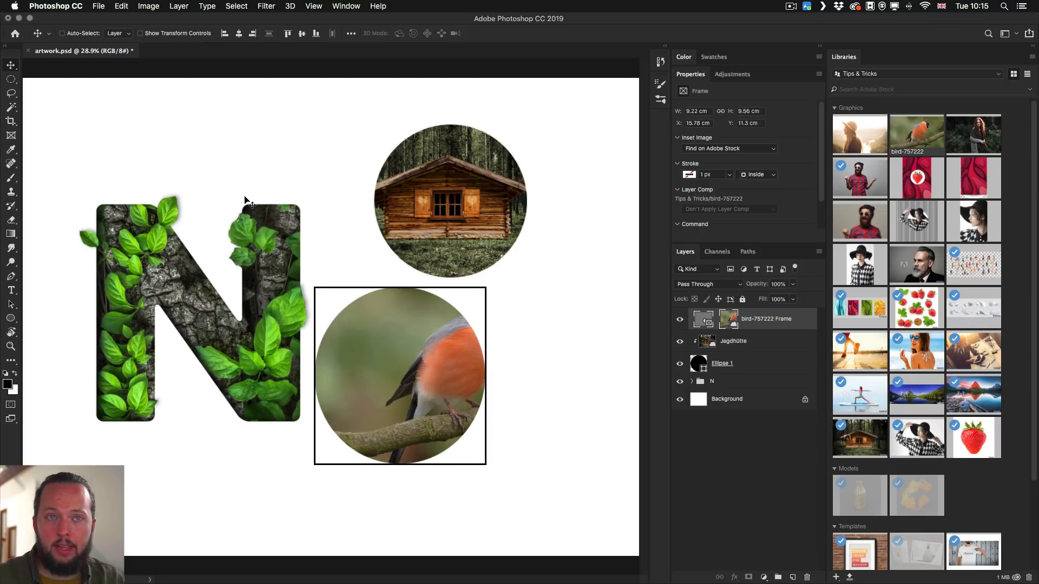
# - Try twice to draw a rectangular frame above the letter N with the Frame tool, undoing each attempt
pyautogui.click(11, 136)
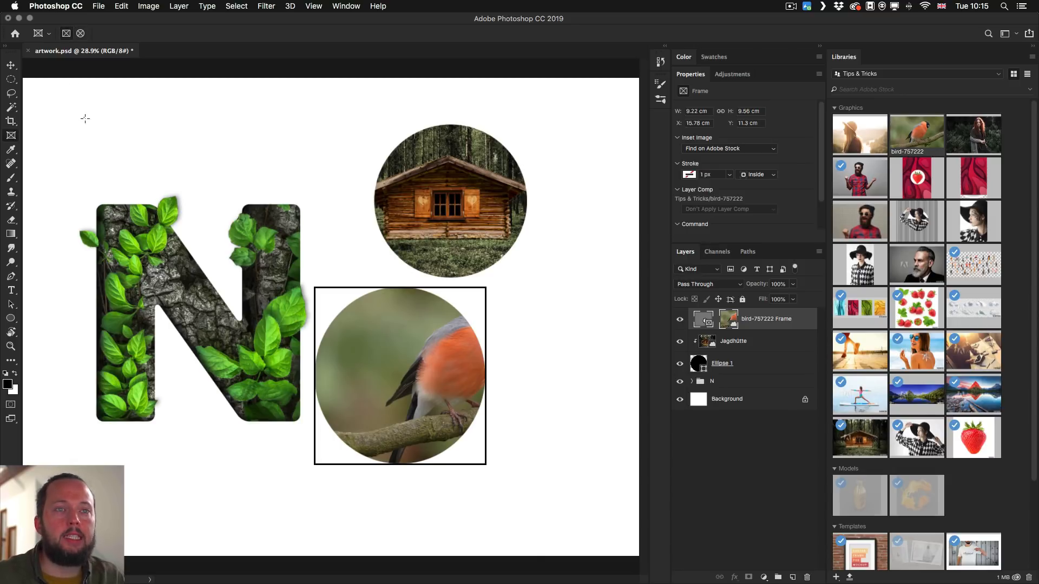
pyautogui.moveTo(85, 118); pyautogui.dragTo(328, 191)
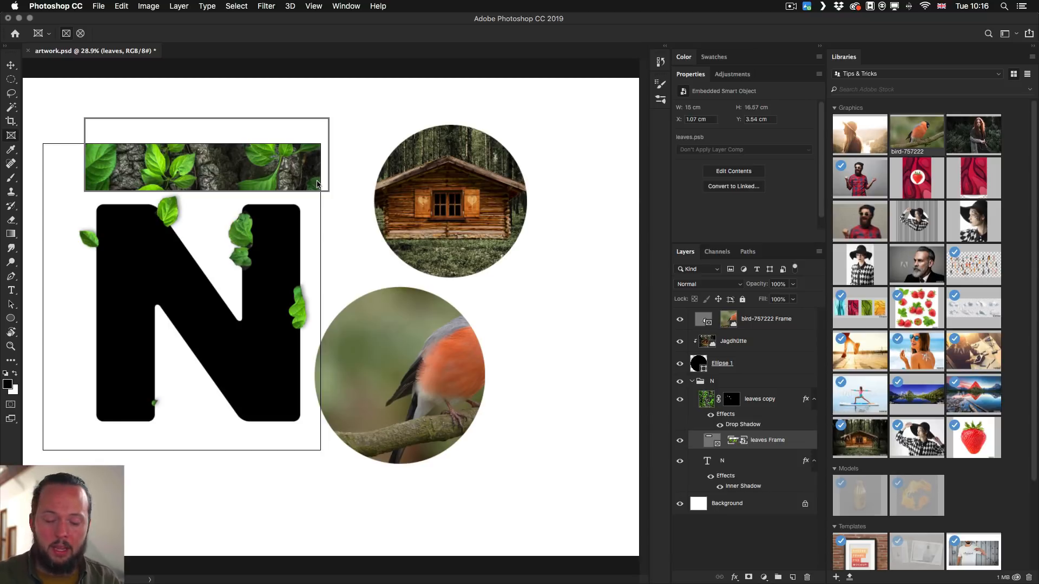
pyautogui.press('super+z')
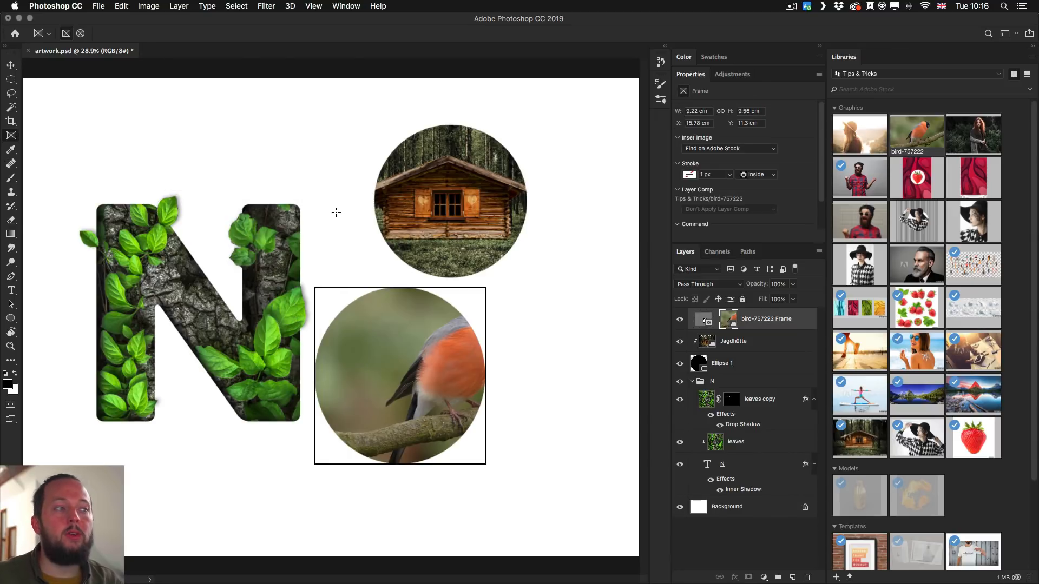
pyautogui.moveTo(208, 94); pyautogui.dragTo(320, 179)
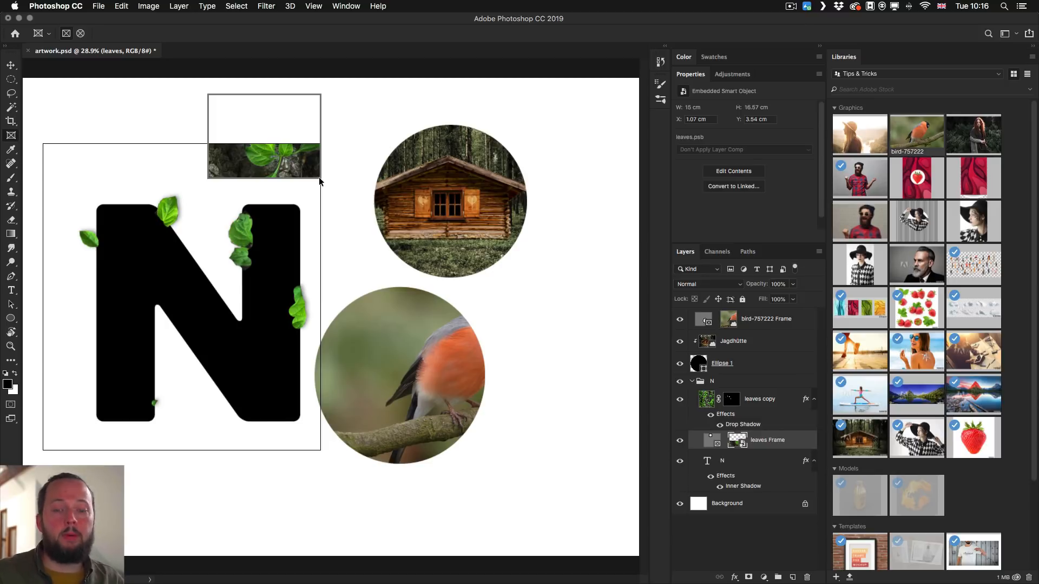
pyautogui.press('super+z')
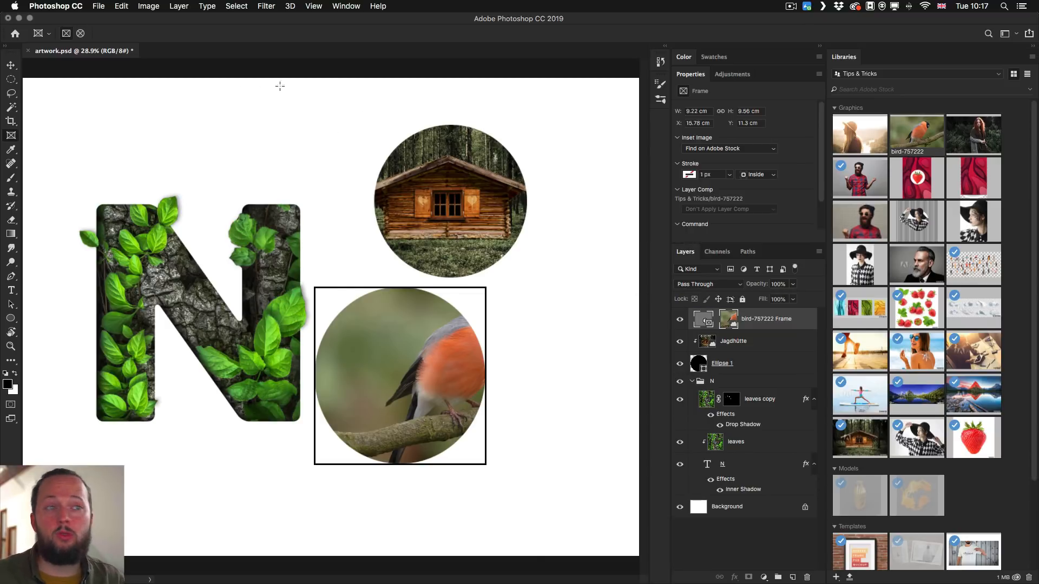
# - Draw a small empty rectangular frame in the blank area above the N and enlarge it to about 13.53 × 5.55 cm
pyautogui.moveTo(287, 89); pyautogui.dragTo(314, 105)
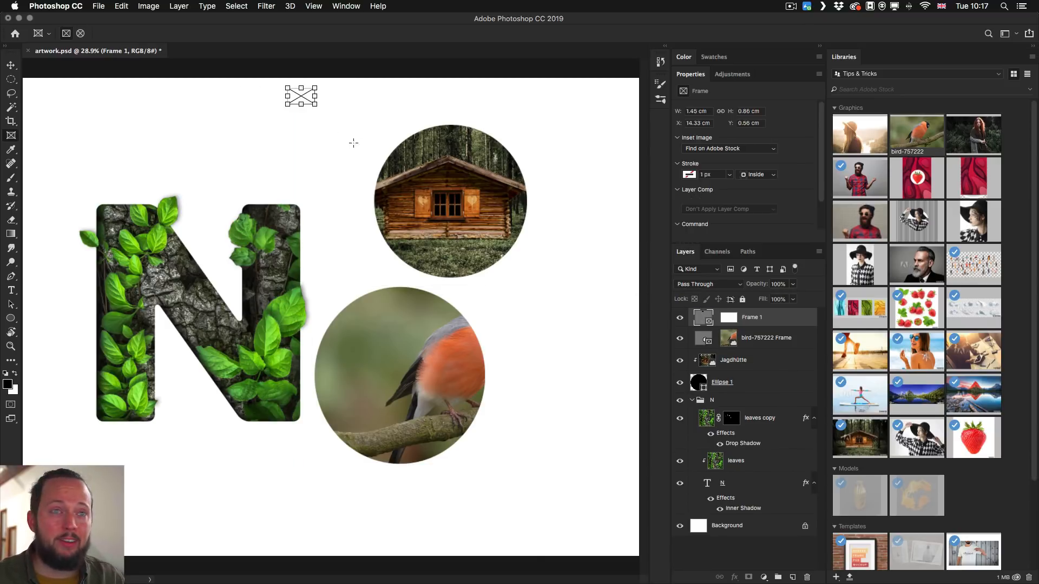
pyautogui.moveTo(287, 104); pyautogui.dragTo(64, 191)
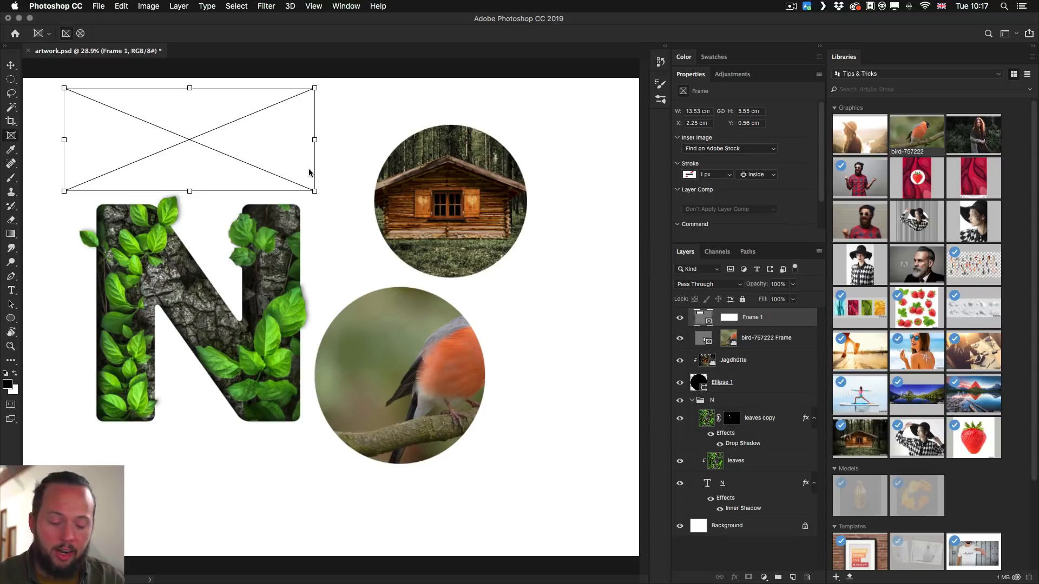
# - Select the Jagdhütte layer and move the cabin image toward the empty frame above the N
pyautogui.press('v')
pyautogui.click(739, 361)
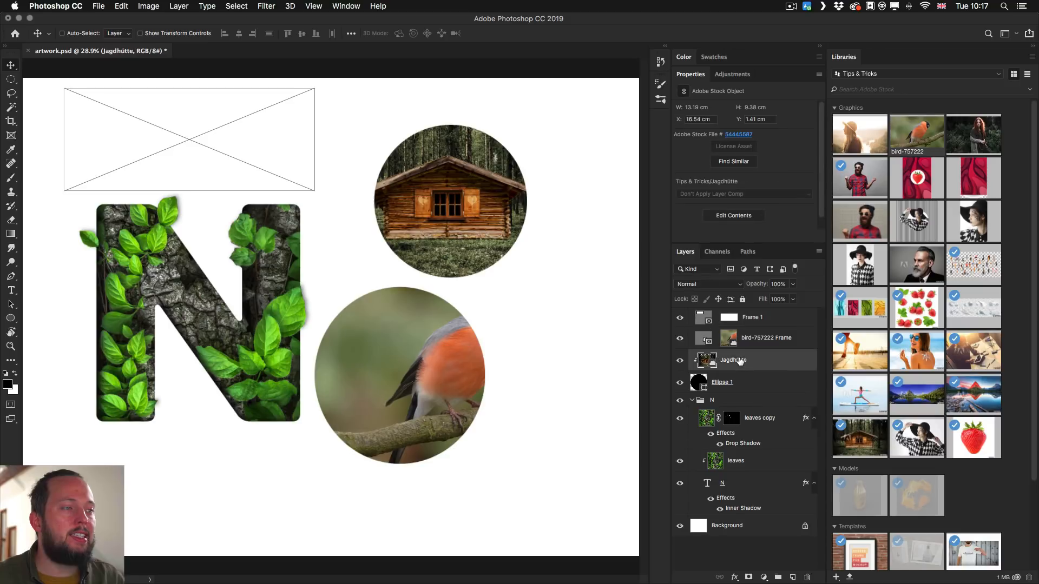
pyautogui.moveTo(468, 216); pyautogui.dragTo(297, 189)
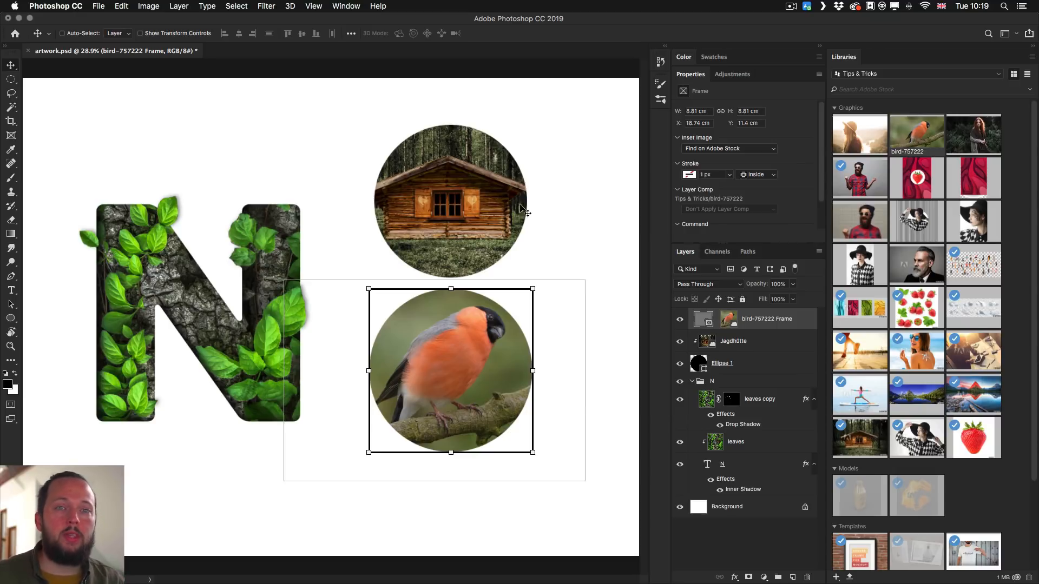
# - Draw a black blob custom shape about 498 × 431 px above the N's right stem and shift it slightly up and left
pyautogui.click(11, 323)
pyautogui.click(43, 367)
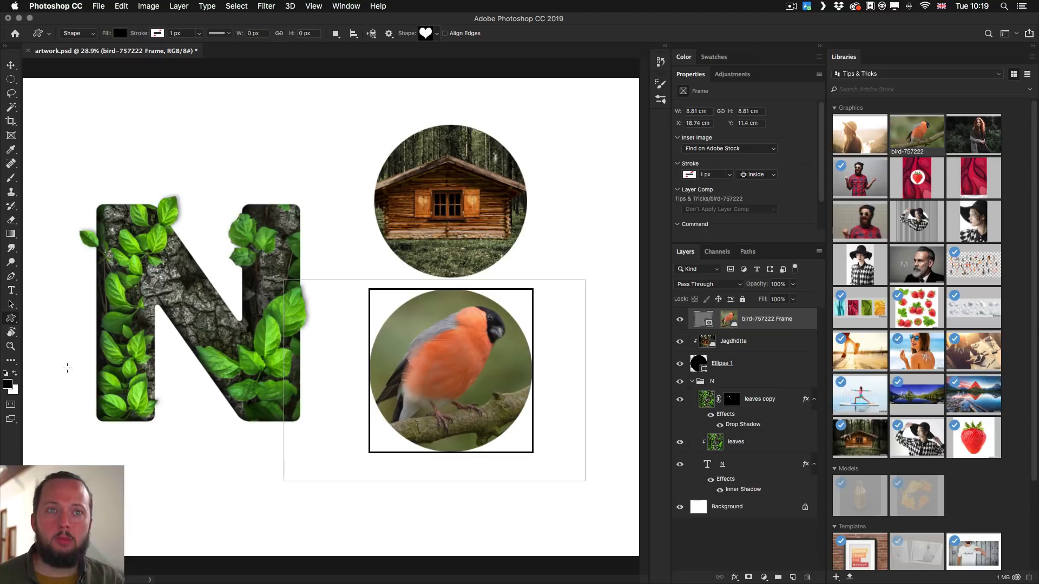
pyautogui.click(436, 36)
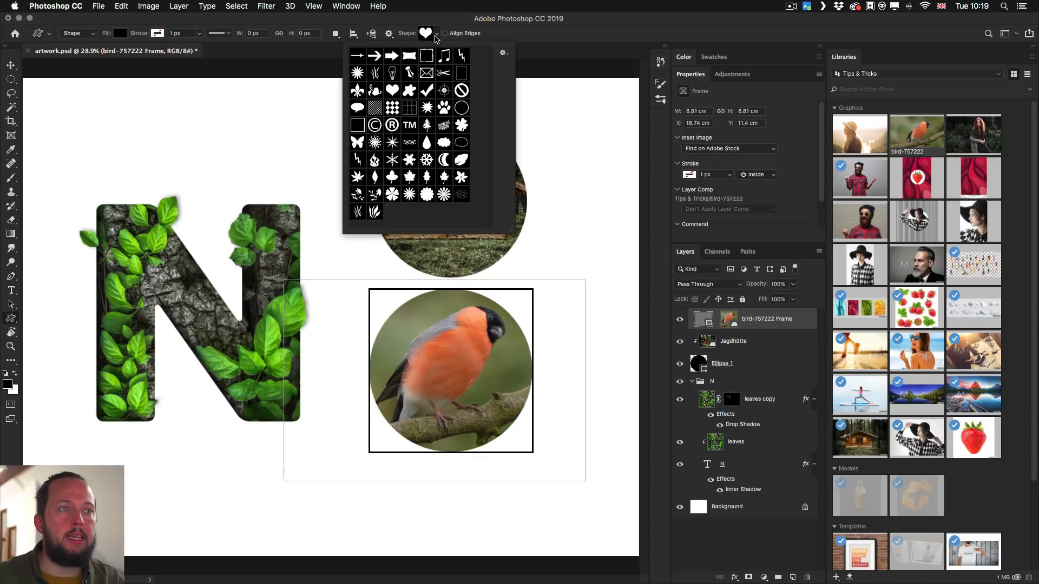
pyautogui.click(408, 92)
pyautogui.click(526, 34)
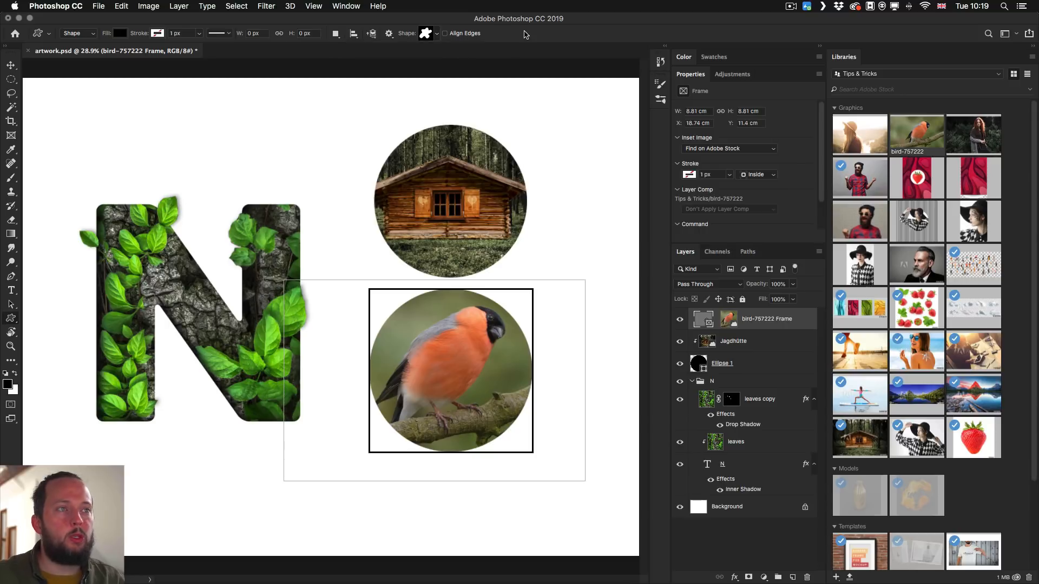
pyautogui.moveTo(245, 121); pyautogui.dragTo(326, 189)
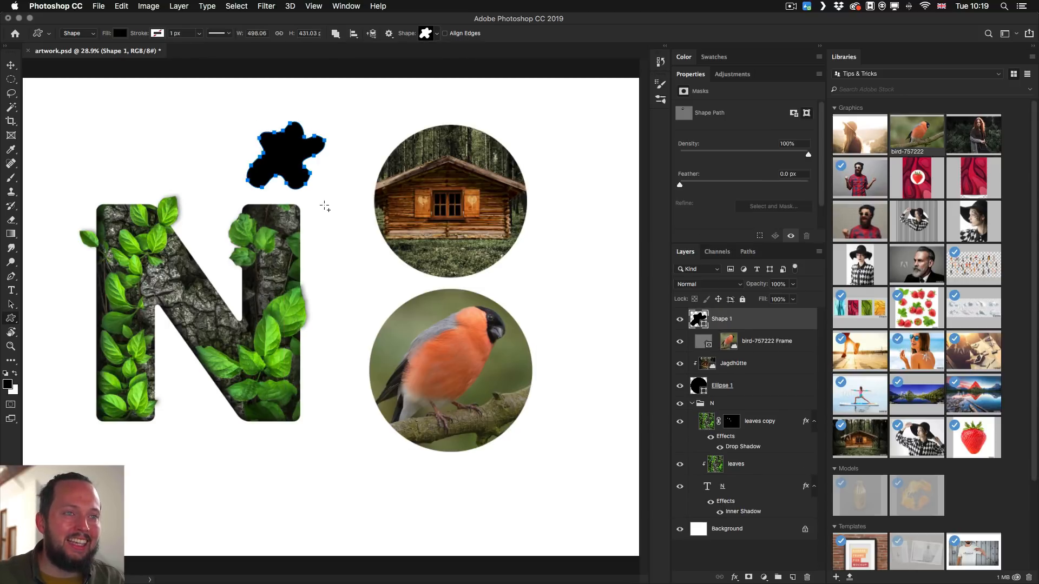
pyautogui.press('v')
pyautogui.moveTo(278, 154); pyautogui.dragTo(262, 143)
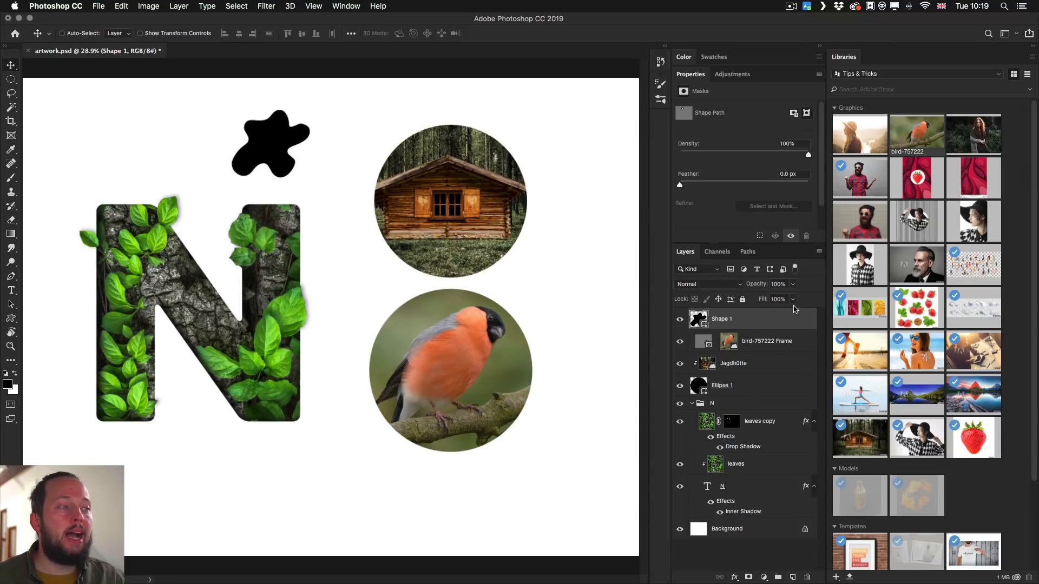
# - Try to convert the blob shape to a frame while it overlaps the leaves image, and undo the conversion
pyautogui.rightClick(785, 318)
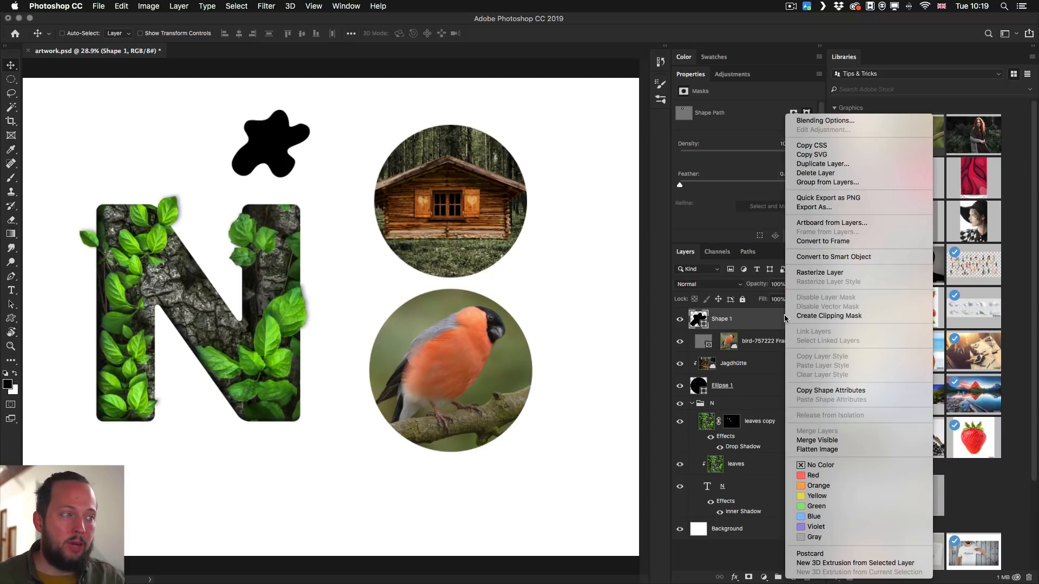
pyautogui.click(812, 240)
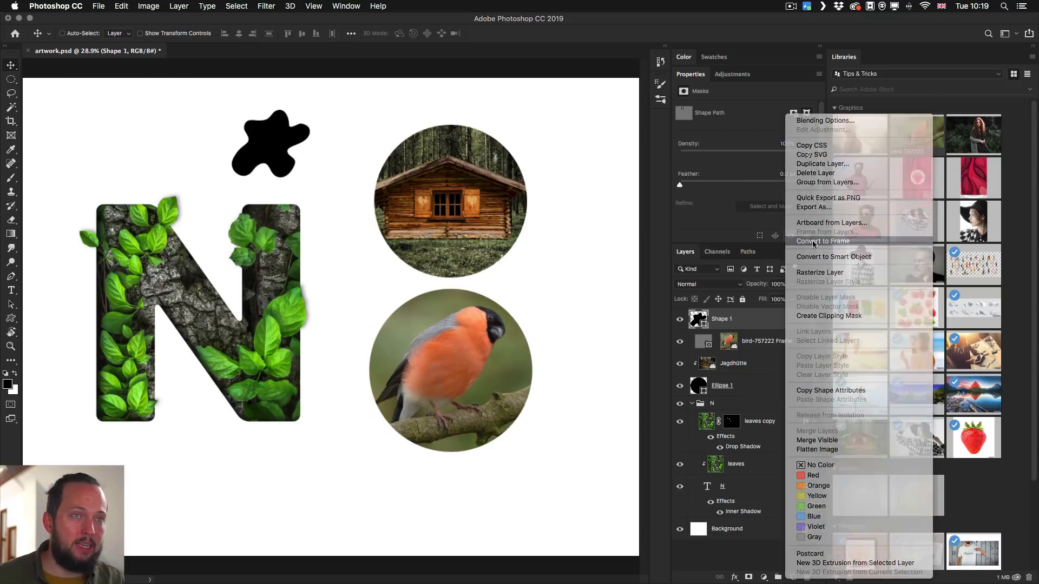
pyautogui.moveTo(706, 362); pyautogui.dragTo(358, 248)
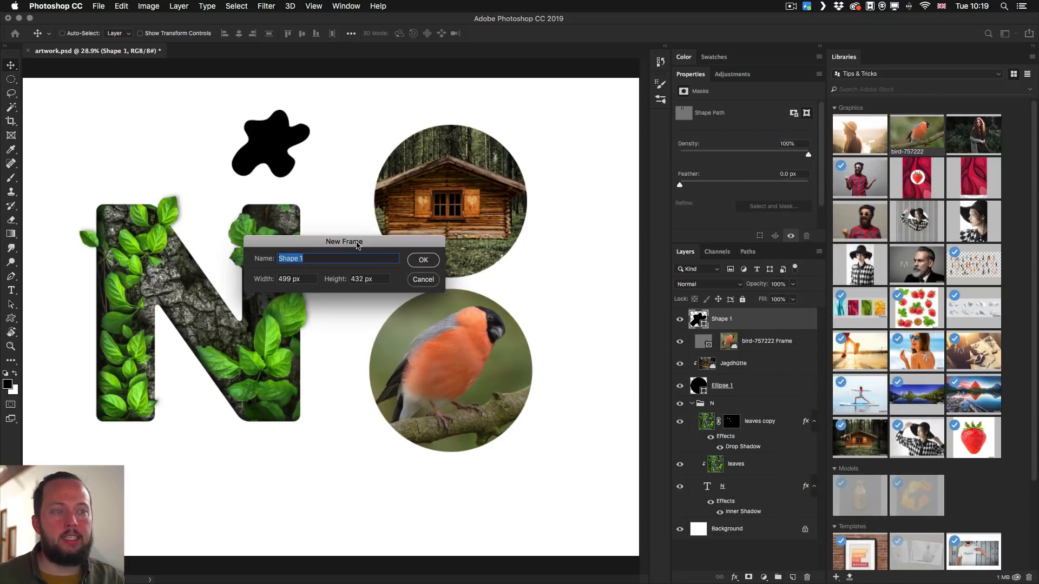
pyautogui.click(415, 260)
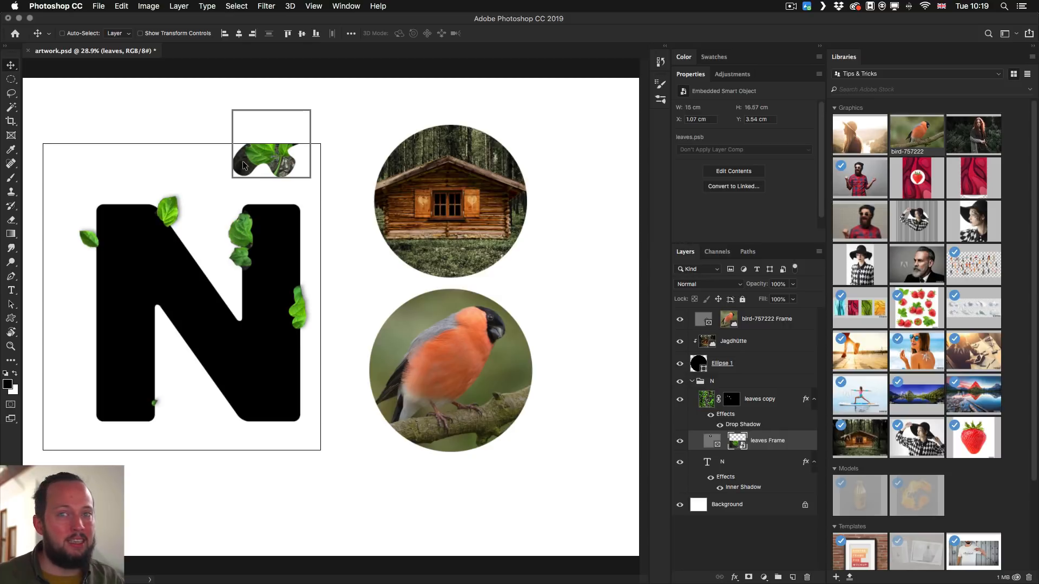
pyautogui.press('super+z')
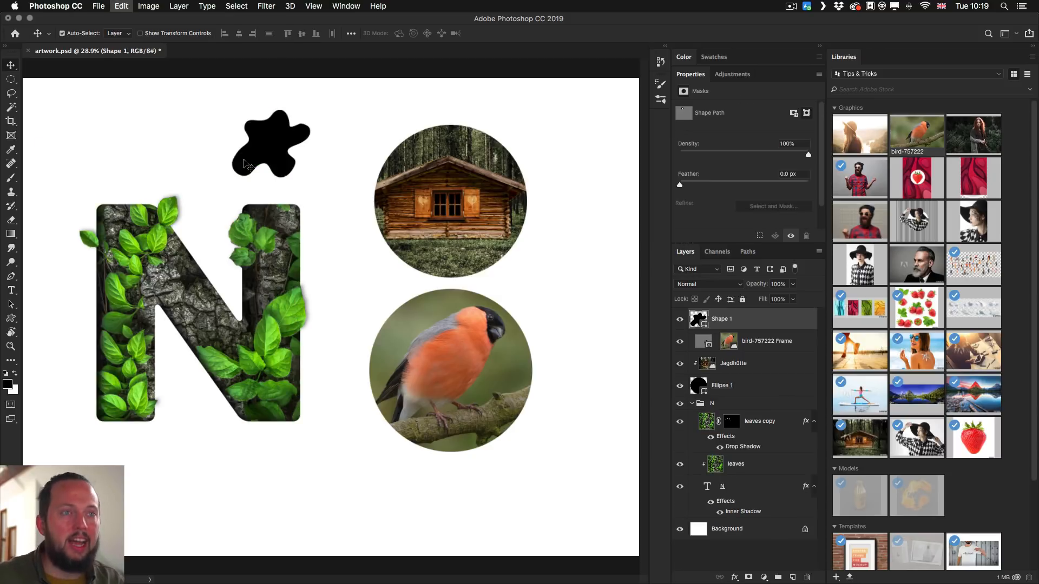
# - Move the blob shape to the empty lower-right corner of the canvas and scale it down to about 230 × 198 px
pyautogui.moveTo(274, 162); pyautogui.dragTo(580, 542)
pyautogui.press('super+t')
pyautogui.moveTo(548, 483); pyautogui.dragTo(588, 517)
pyautogui.press('Return')
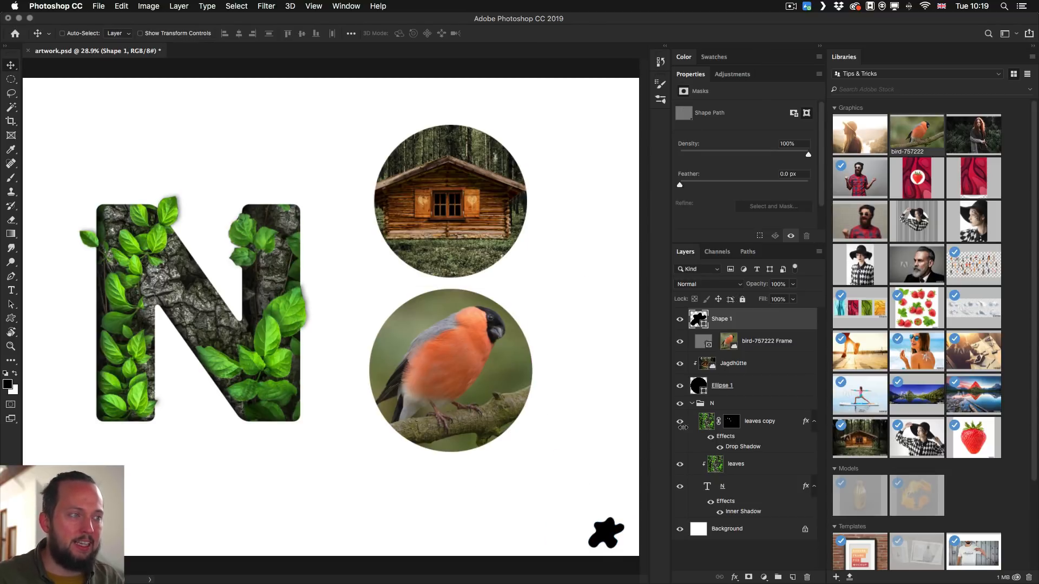
# - Convert the small blob shape to a frame, enlarge it to about 7.32 × 6.33 cm and move it to about X 9.49, Y 1.41 cm
pyautogui.rightClick(806, 323)
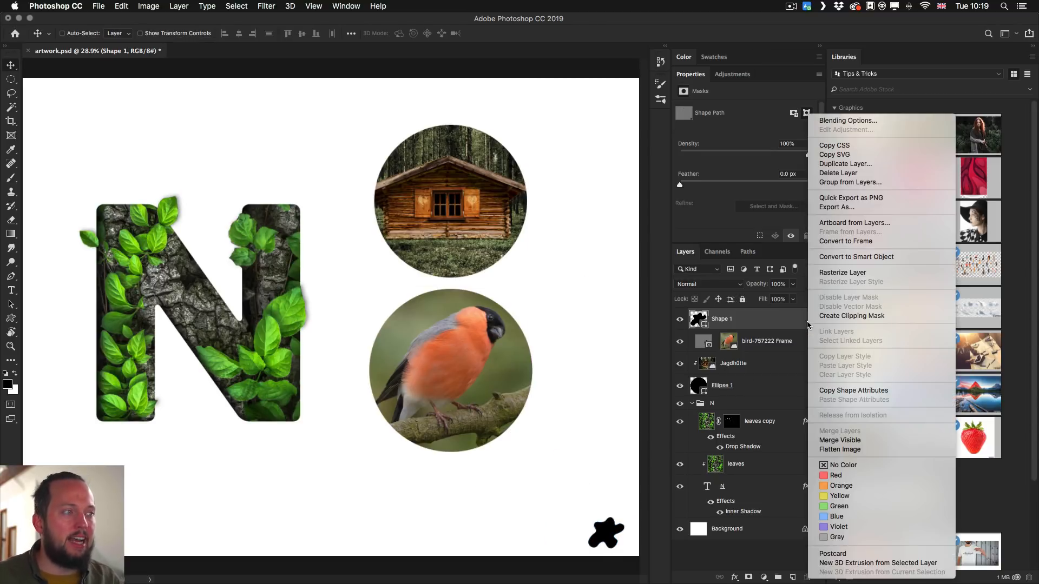
pyautogui.click(848, 241)
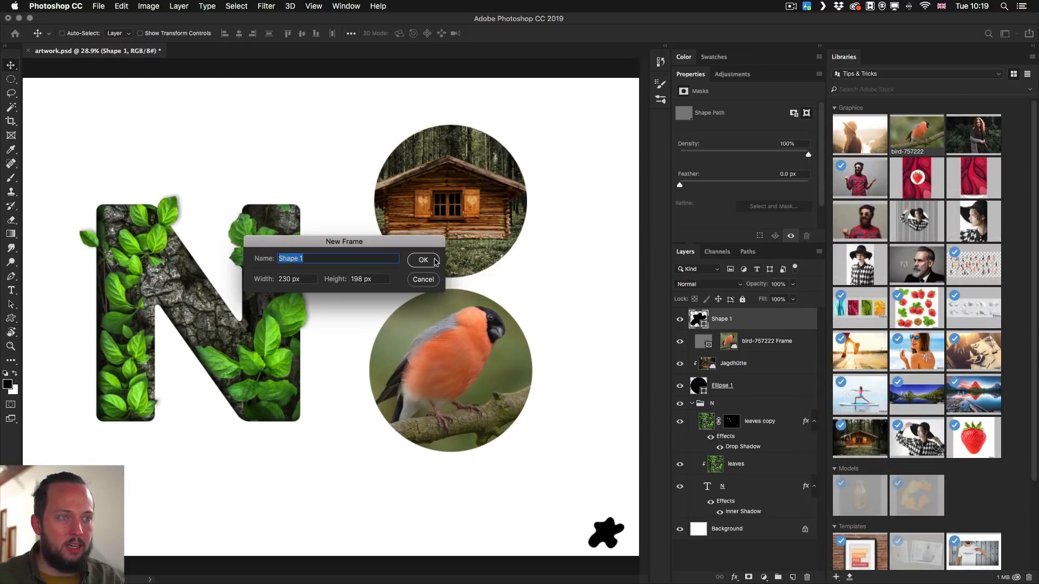
pyautogui.click(433, 260)
pyautogui.moveTo(587, 517); pyautogui.dragTo(486, 428)
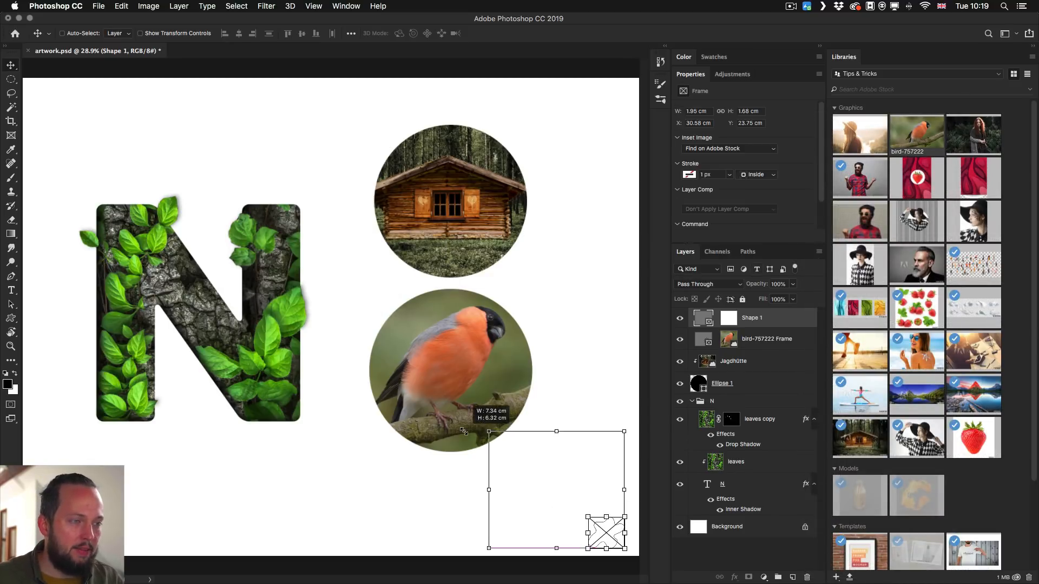
pyautogui.moveTo(579, 492); pyautogui.dragTo(294, 165)
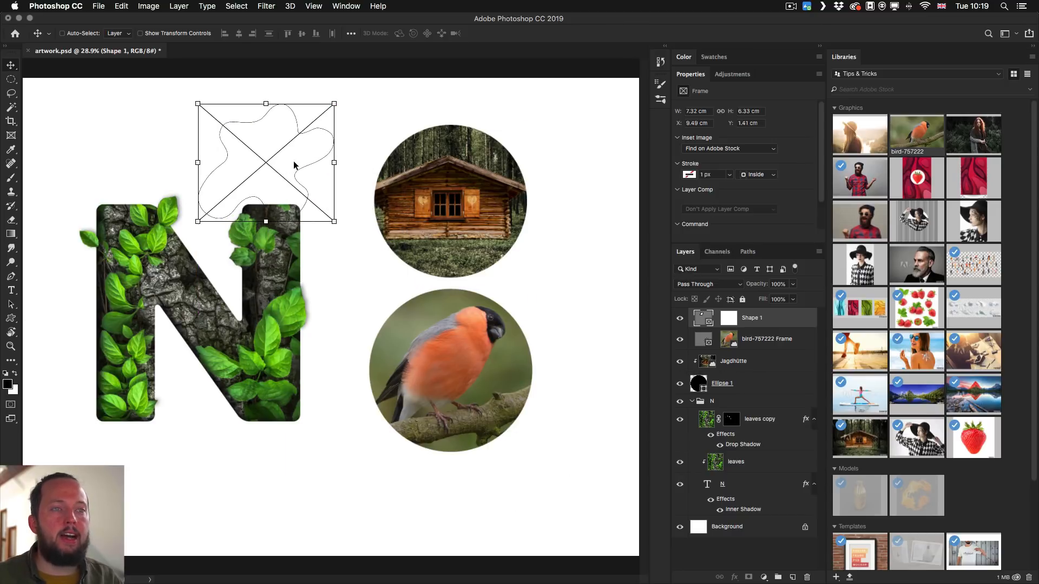
# - Hide the N group and place the empty blob frame there at about X 4.78, Y 6.1 cm, enlarged to about 10.79 × 9.33 cm
pyautogui.click(680, 403)
pyautogui.moveTo(299, 156); pyautogui.dragTo(231, 273)
pyautogui.moveTo(265, 218); pyautogui.dragTo(248, 236)
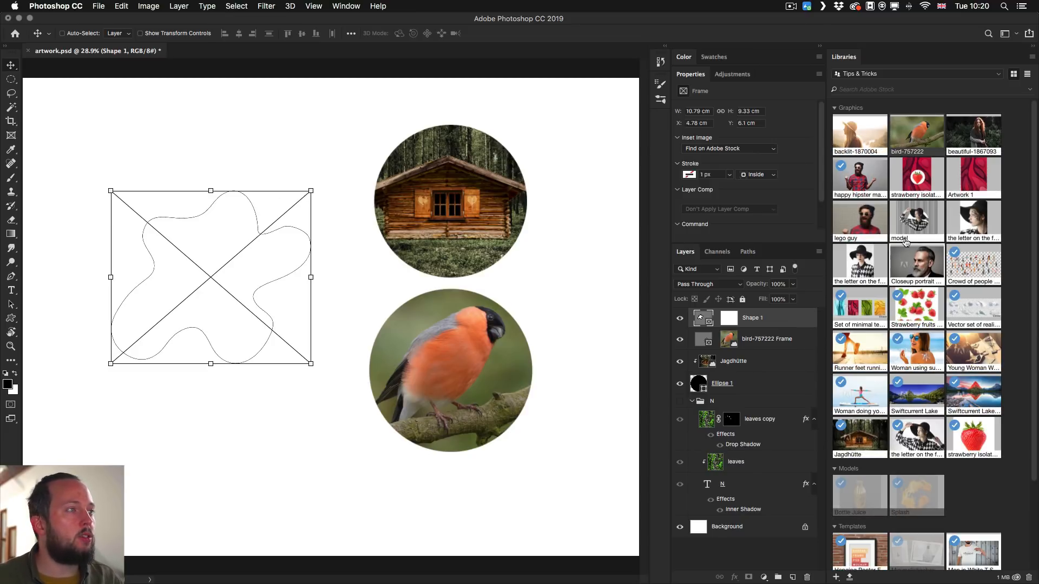
# - Fill the blob frame with the library image backlit-1870004, and replace it with the happy hipster man image
pyautogui.moveTo(865, 144); pyautogui.dragTo(223, 269)
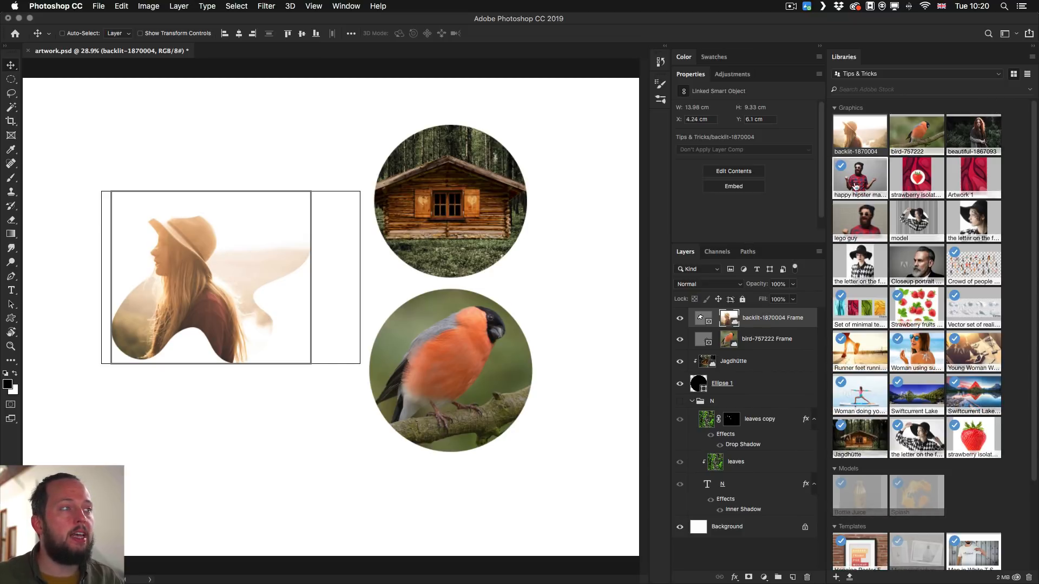
pyautogui.moveTo(865, 180); pyautogui.dragTo(212, 265)
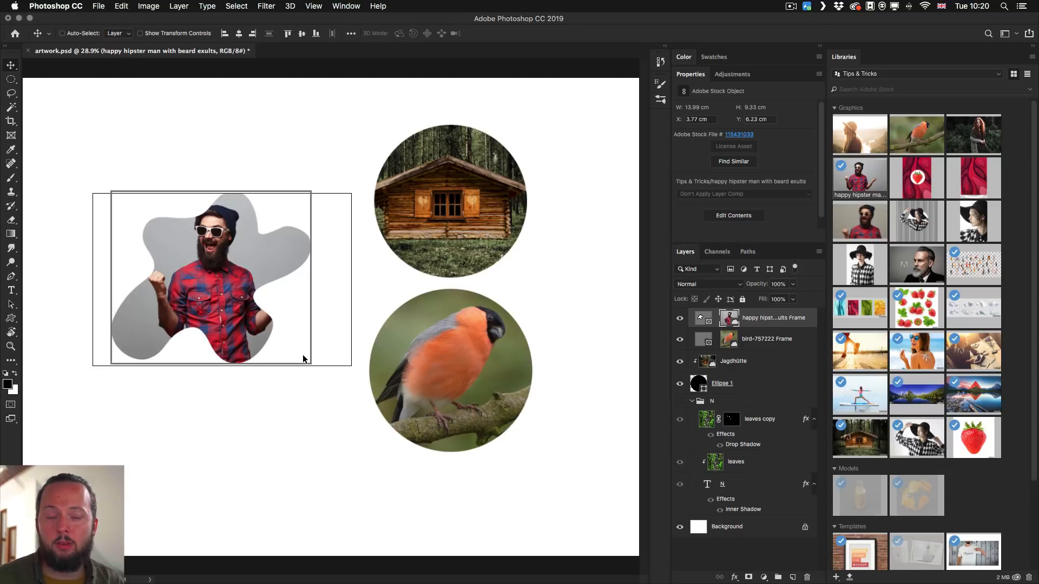
# - Select the blob frame around the hipster image and resize only the frame to about 11.36 × 9.2 cm
pyautogui.click(303, 355)
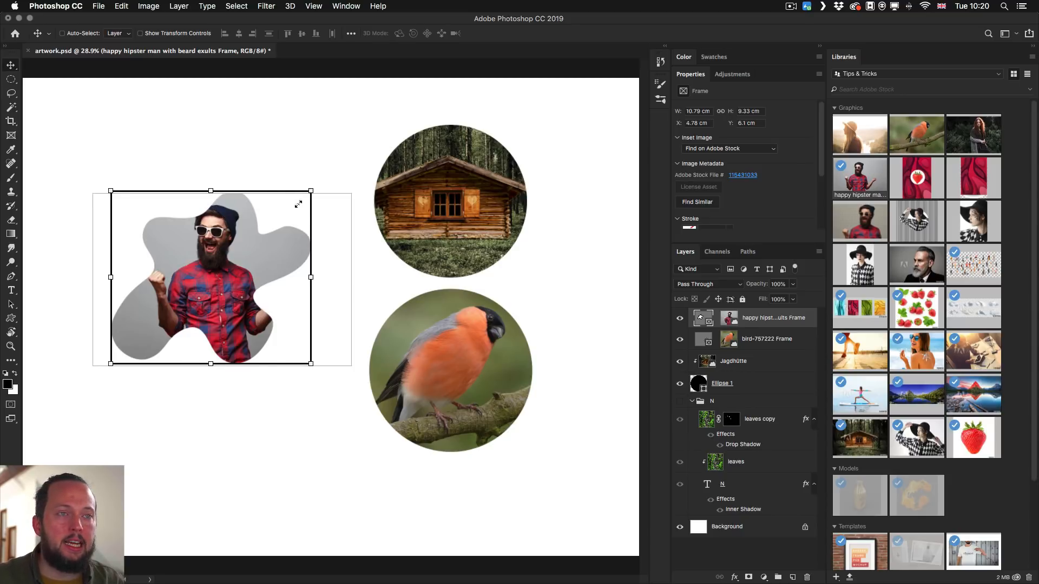
pyautogui.moveTo(298, 204); pyautogui.dragTo(327, 198)
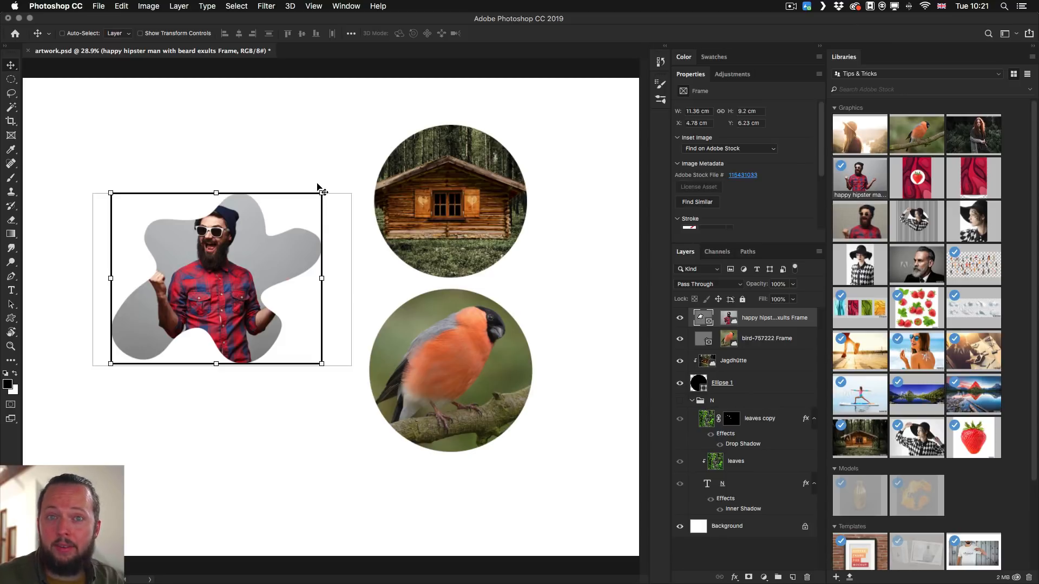
pyautogui.press('super')
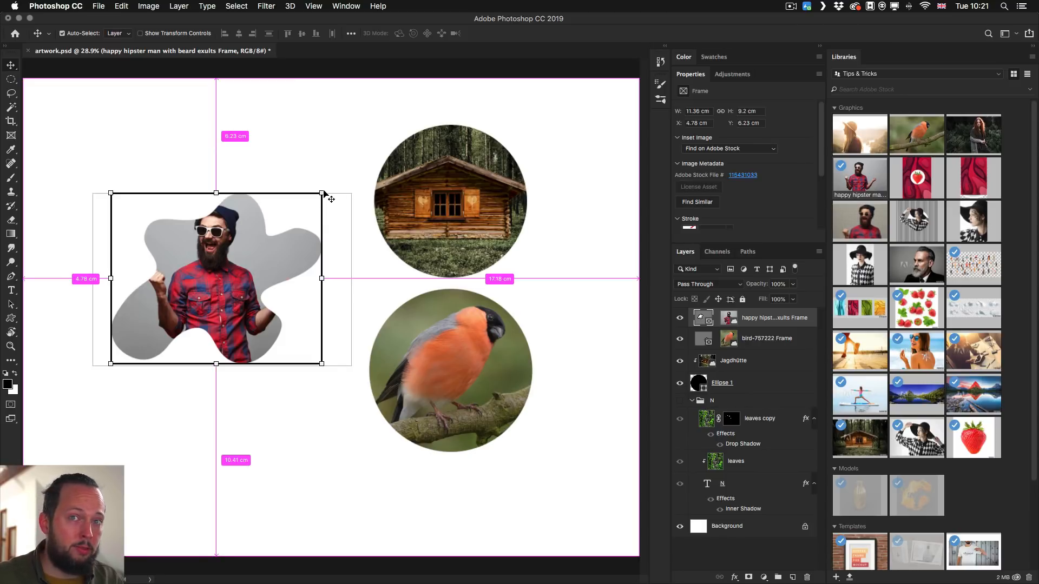
# - Rotate the blob frame about 23.8° clockwise around the hipster image and resize it to about 11.8 × 8.38 cm
pyautogui.press('super+t')
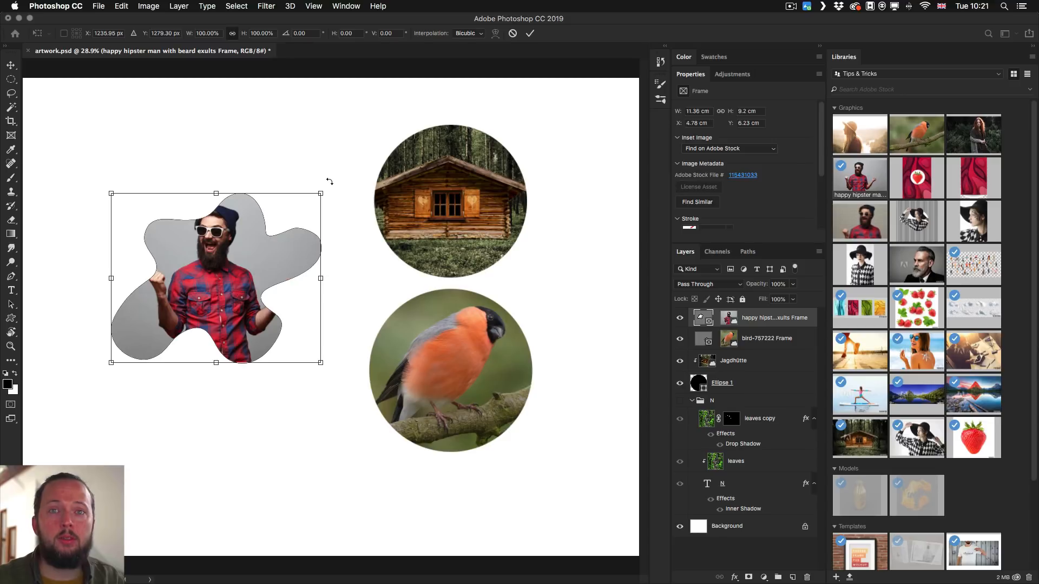
pyautogui.moveTo(331, 182); pyautogui.dragTo(336, 221)
pyautogui.moveTo(255, 264); pyautogui.dragTo(258, 253)
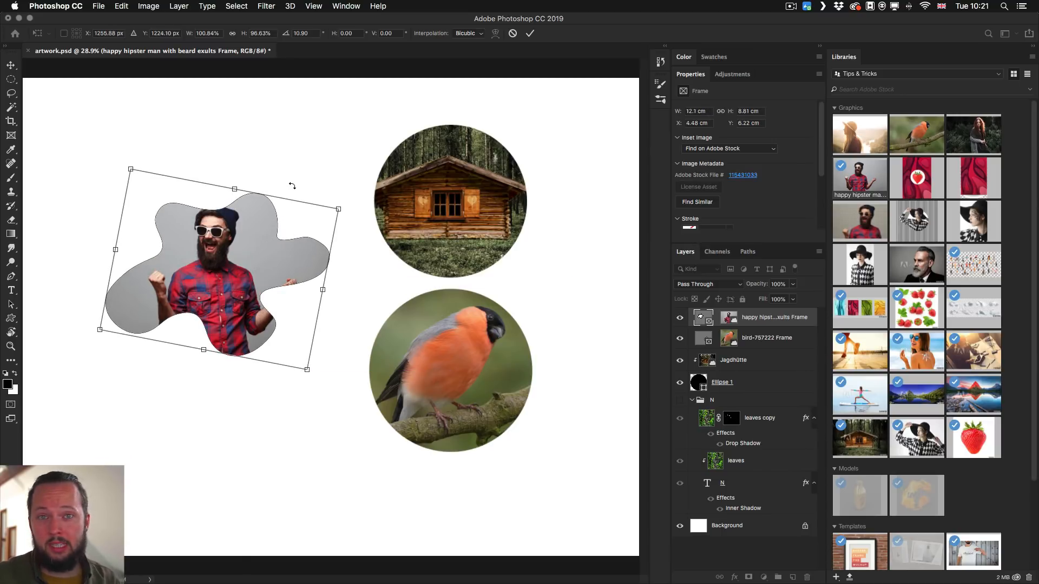
pyautogui.moveTo(356, 205); pyautogui.dragTo(337, 242)
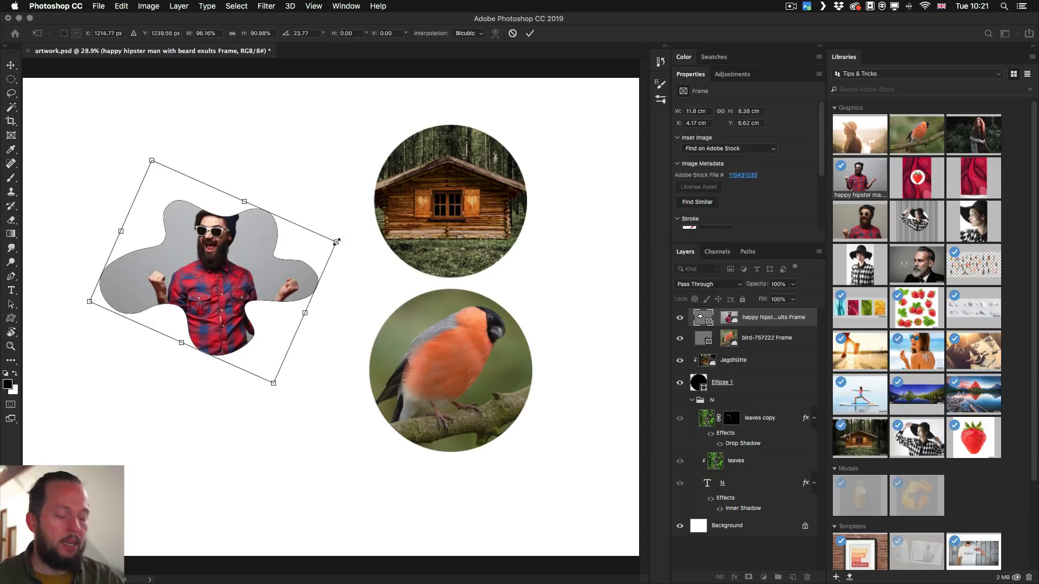
pyautogui.press('Escape')
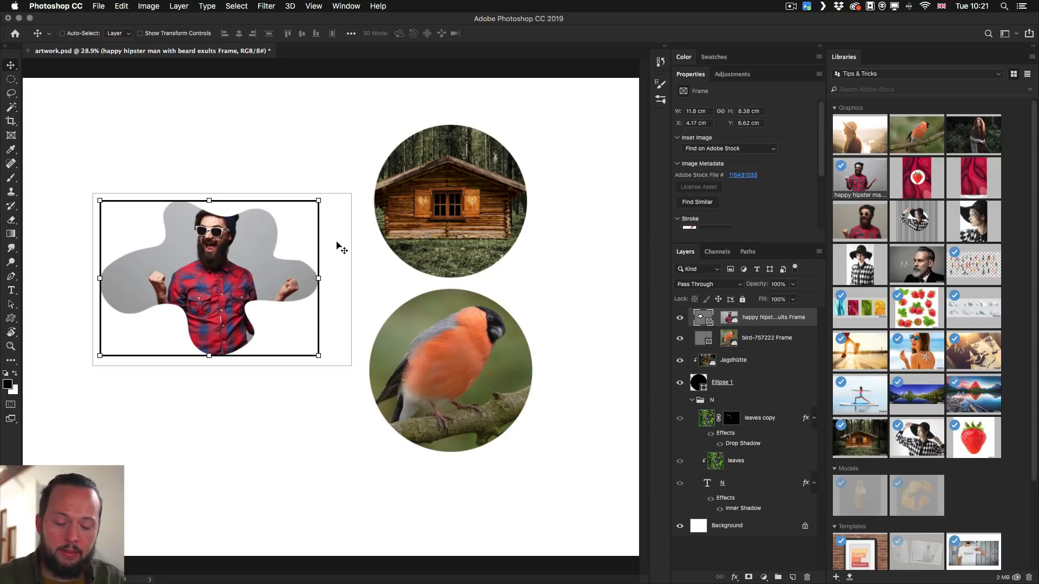
# - Reshape the cabin's Ellipse 1 clipping shape as a regular path, bending its left edge inward to about 864 px wide
pyautogui.press('a')
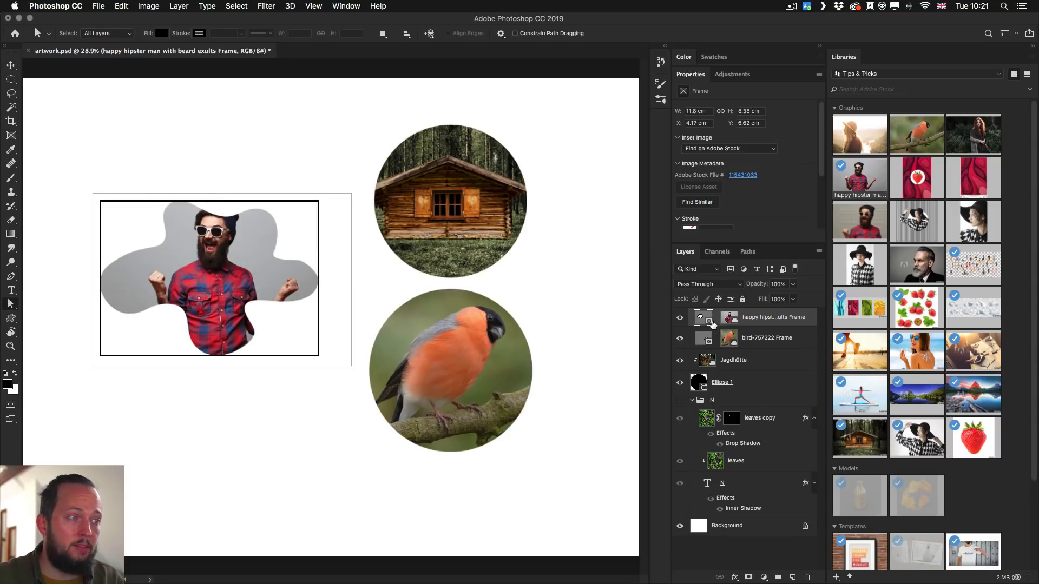
pyautogui.moveTo(155, 179); pyautogui.dragTo(211, 242)
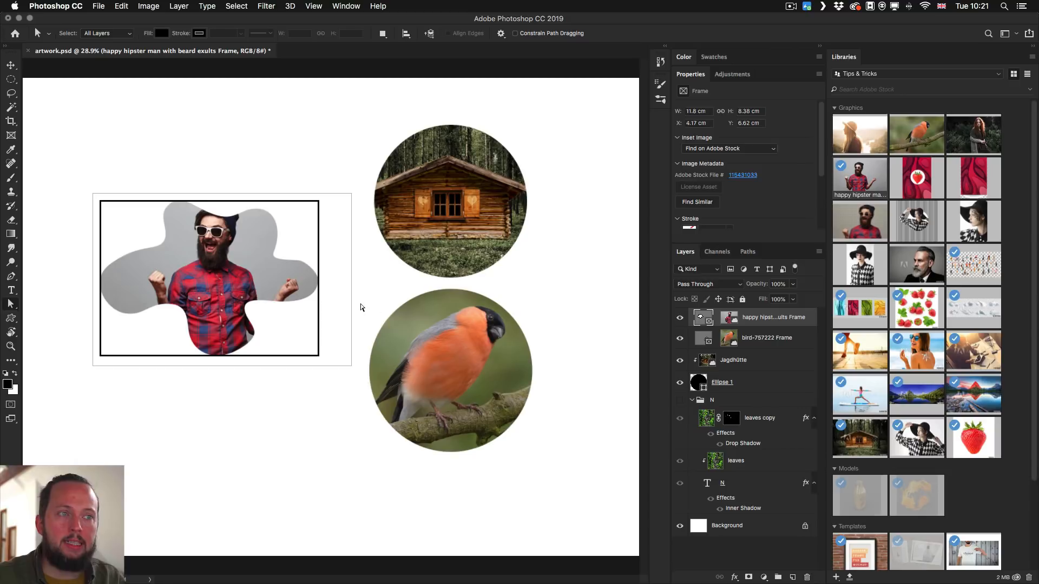
pyautogui.click(727, 382)
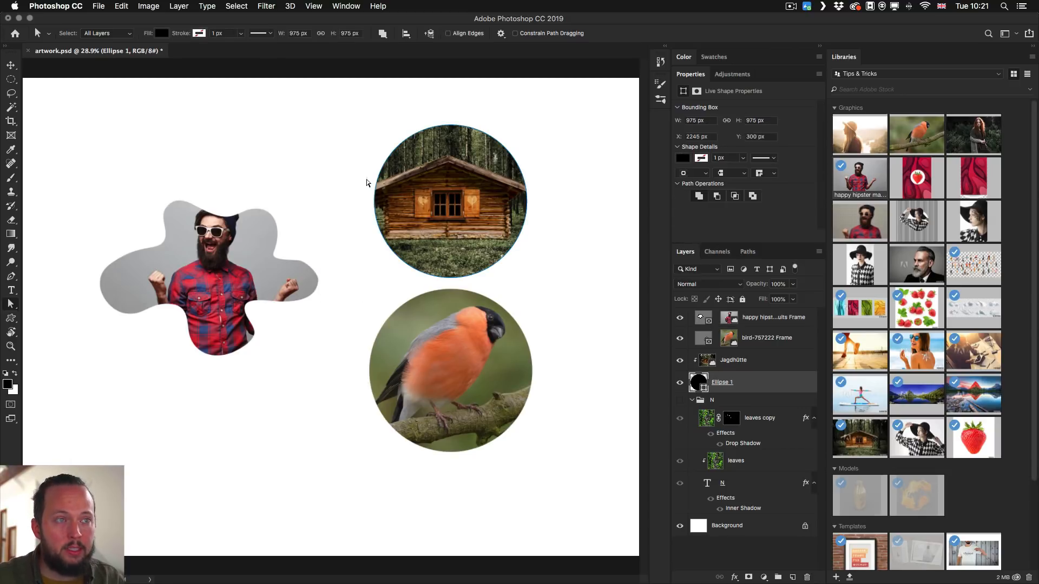
pyautogui.click(375, 203)
pyautogui.moveTo(376, 204); pyautogui.dragTo(363, 201)
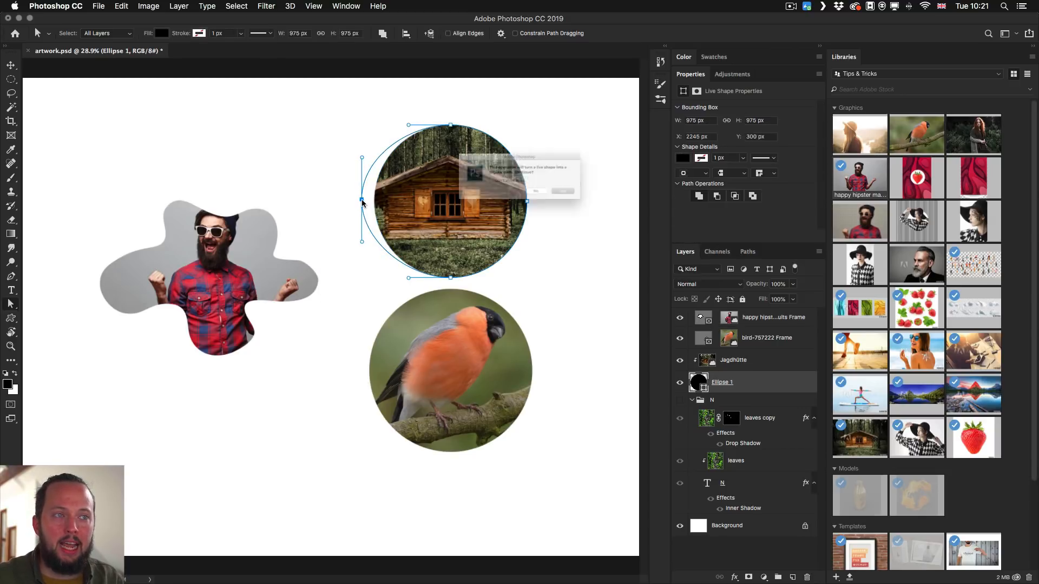
pyautogui.click(599, 203)
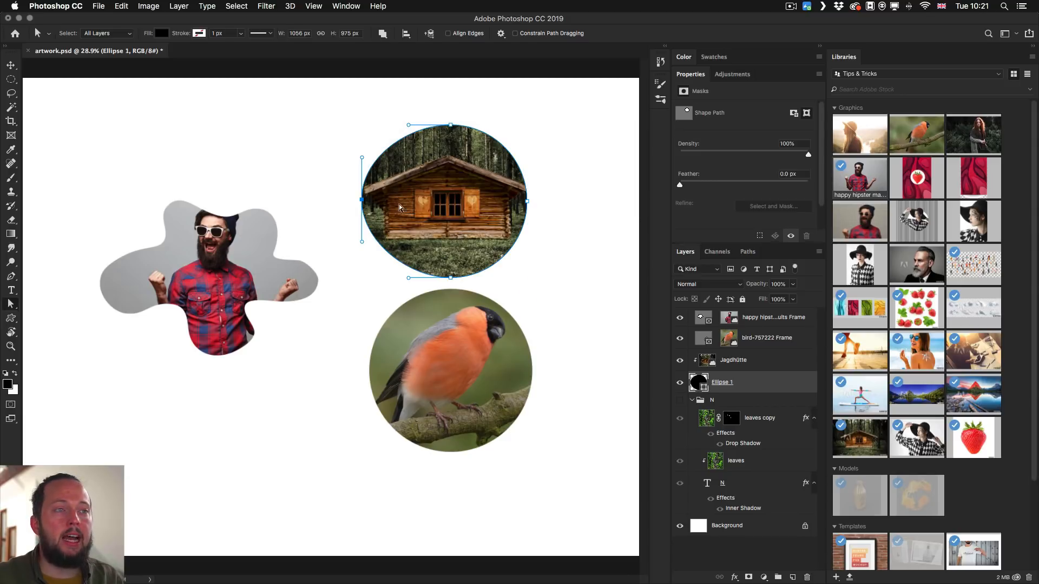
pyautogui.moveTo(361, 203); pyautogui.dragTo(366, 245)
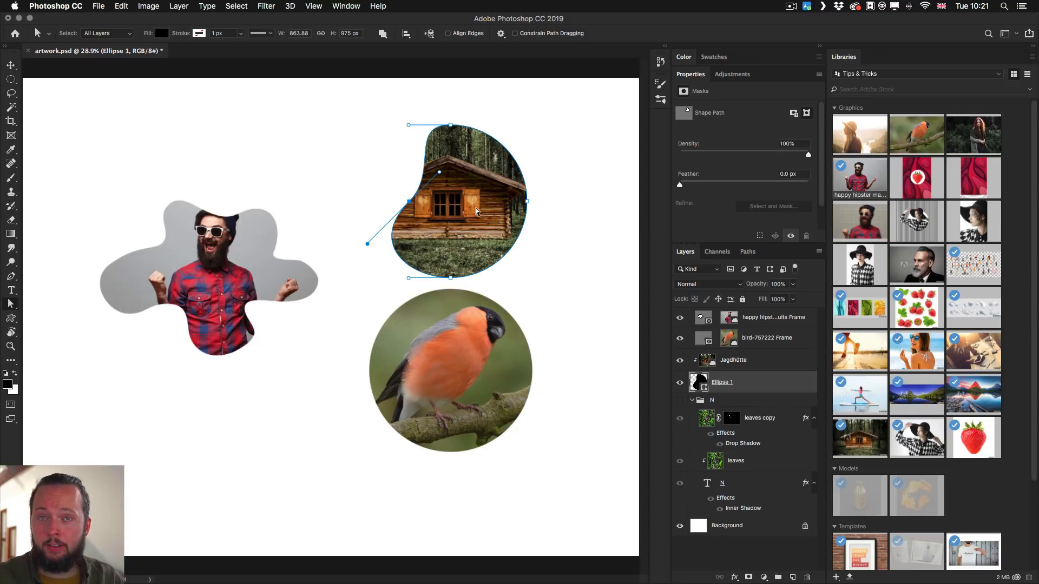
pyautogui.click(317, 264)
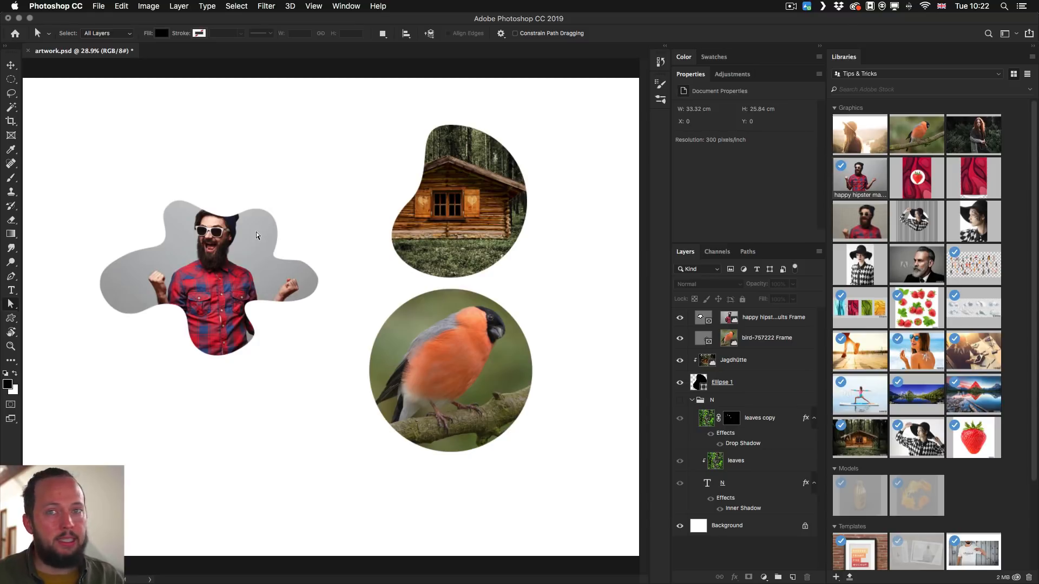
# - Move the hipster blob frame together with its image slightly up and to the right
pyautogui.press('v')
pyautogui.click(243, 244)
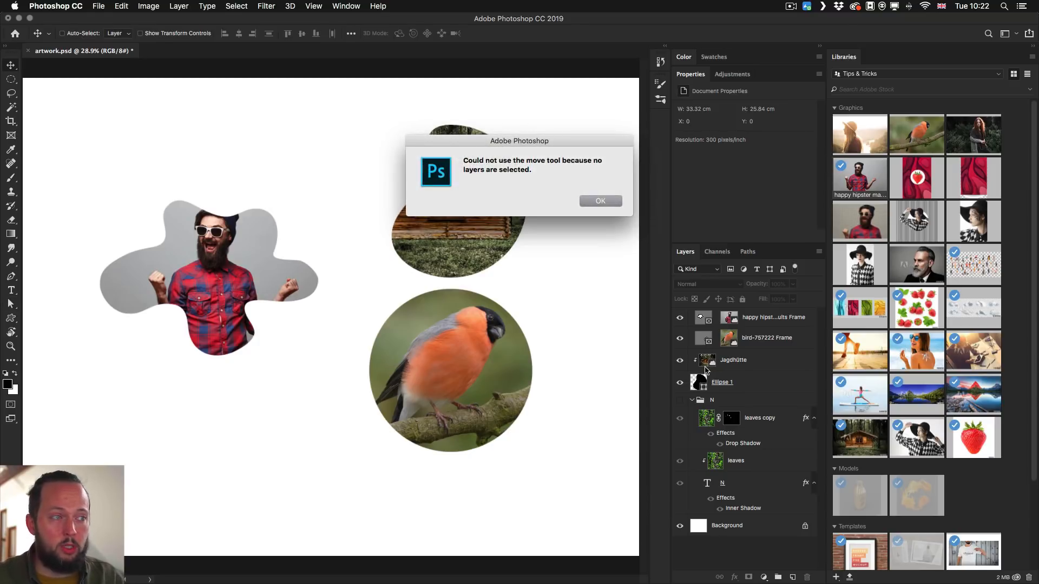
pyautogui.click(600, 201)
pyautogui.click(284, 278)
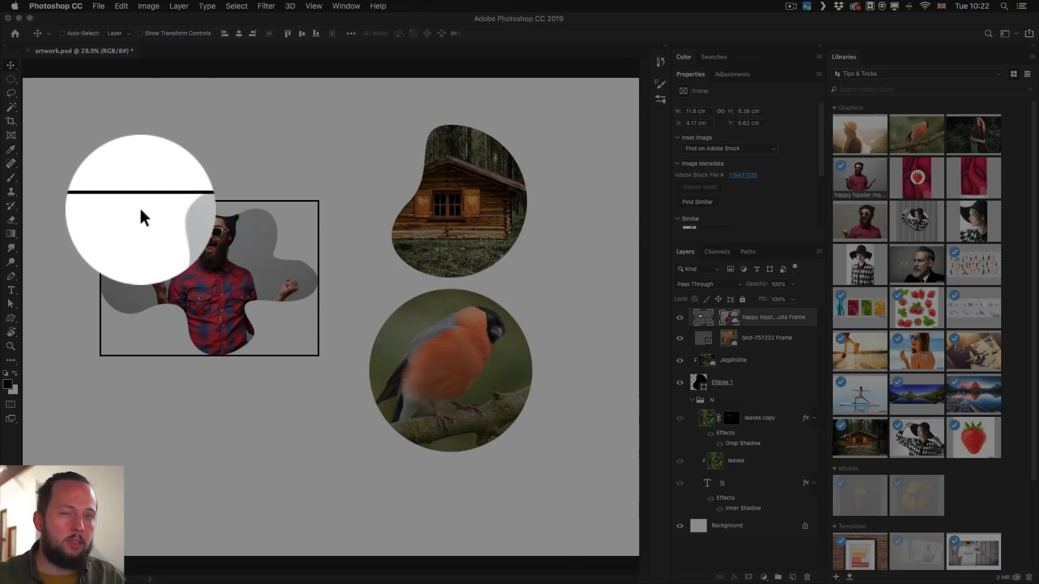
pyautogui.moveTo(146, 220); pyautogui.dragTo(160, 194)
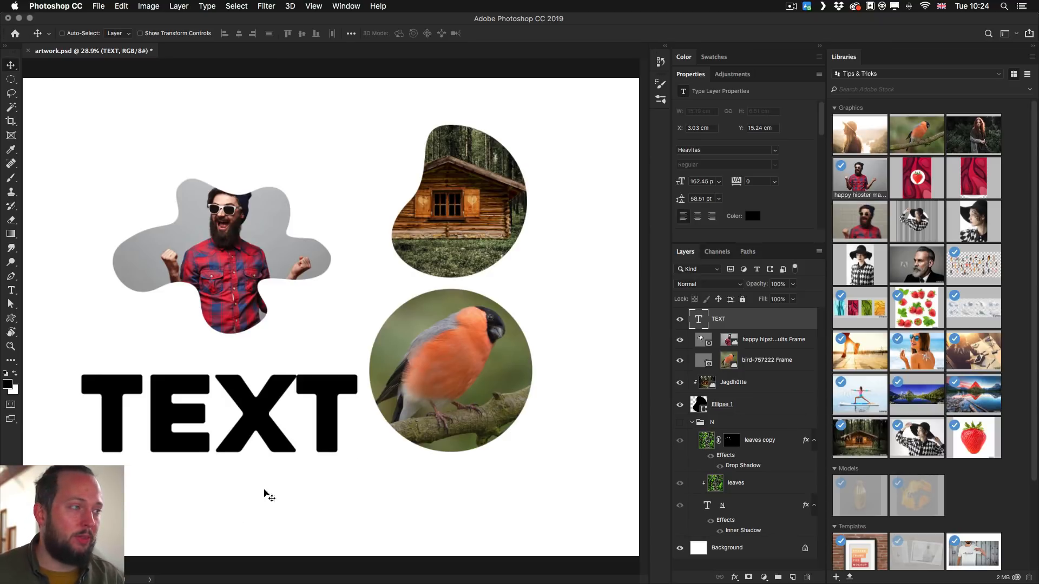
# - Place the library image Swiftcurrent Lake over the TEXT layer and clip it to the letters
pyautogui.moveTo(907, 397); pyautogui.dragTo(331, 373)
pyautogui.press('Return')
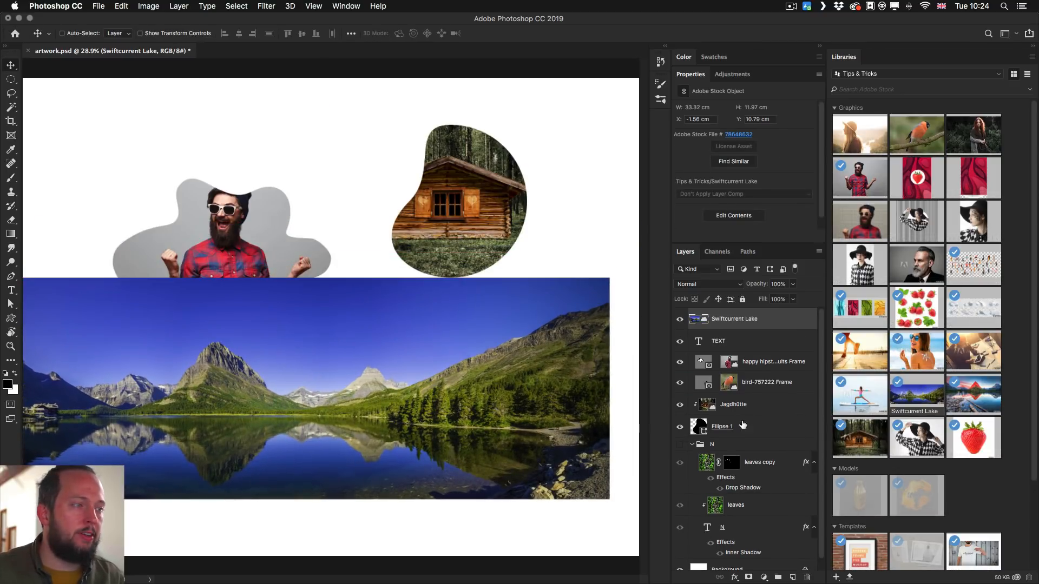
pyautogui.keyDown('alt'); pyautogui.click(742, 331); pyautogui.keyUp('alt')
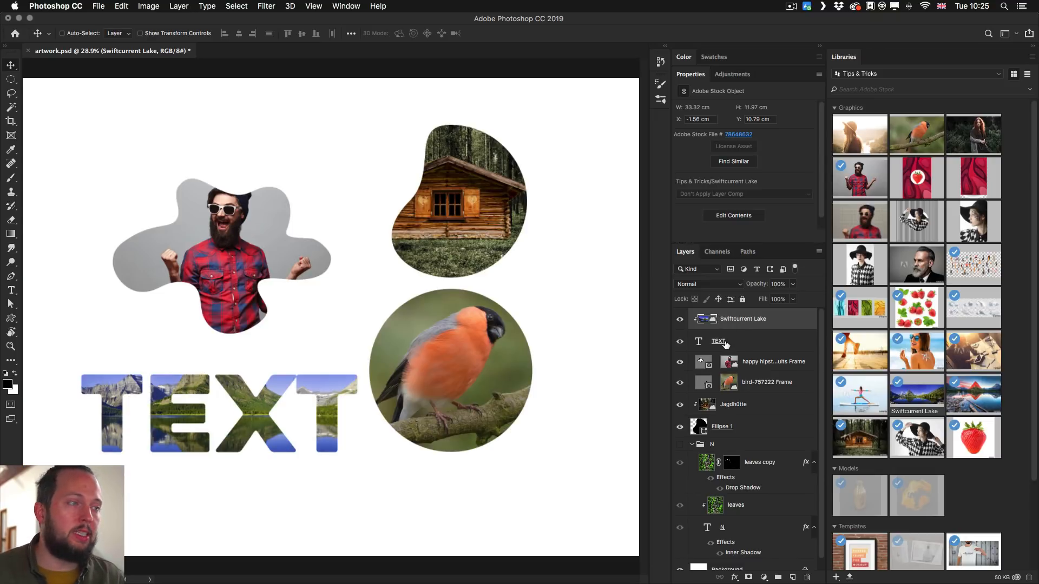
# - Increase the kerning between the X and the final T of the clipped TEXT layer
pyautogui.click(739, 340)
pyautogui.press('t')
pyautogui.click(320, 388)
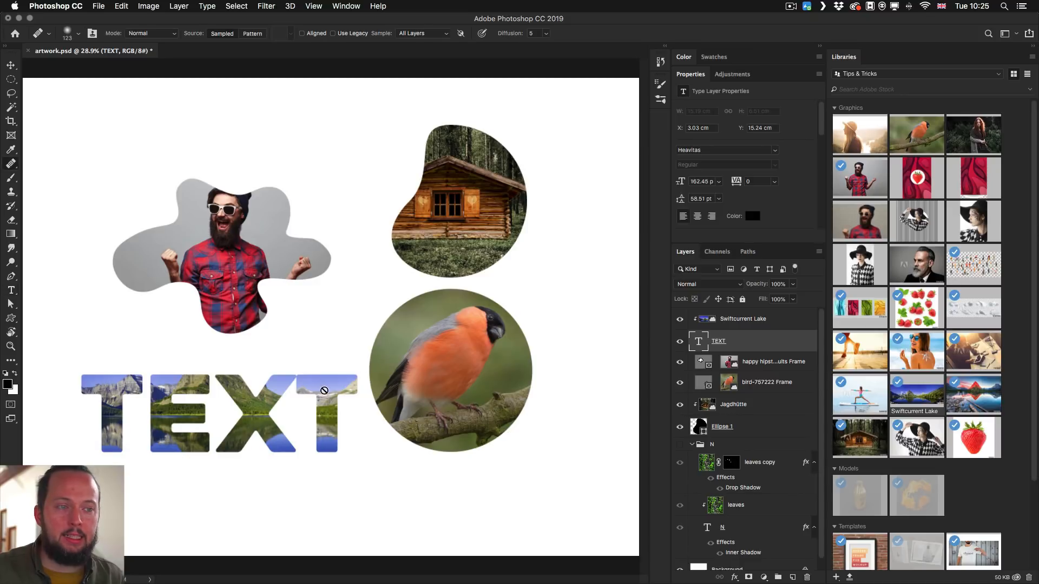
pyautogui.moveTo(353, 388); pyautogui.dragTo(153, 386)
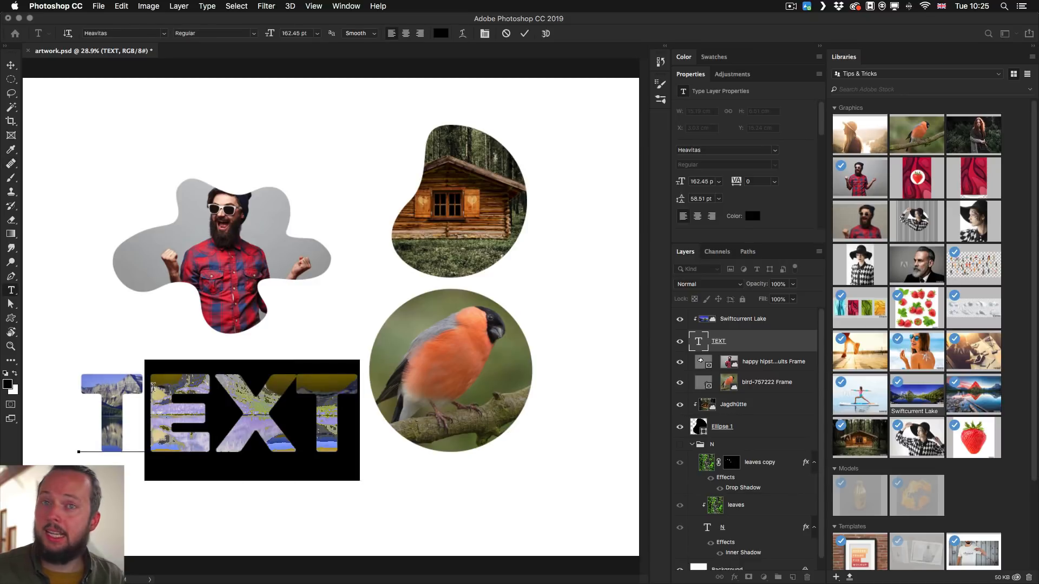
pyautogui.click(153, 387)
pyautogui.press('Right')
pyautogui.press('Right')
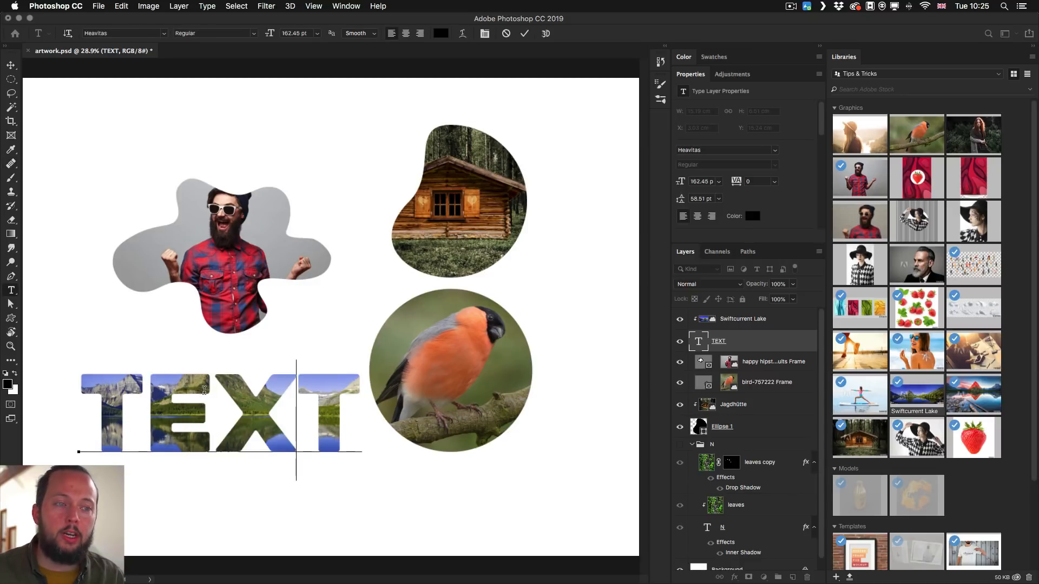
pyautogui.hotkey('alt', 'Right')
pyautogui.hotkey('alt', 'Right')
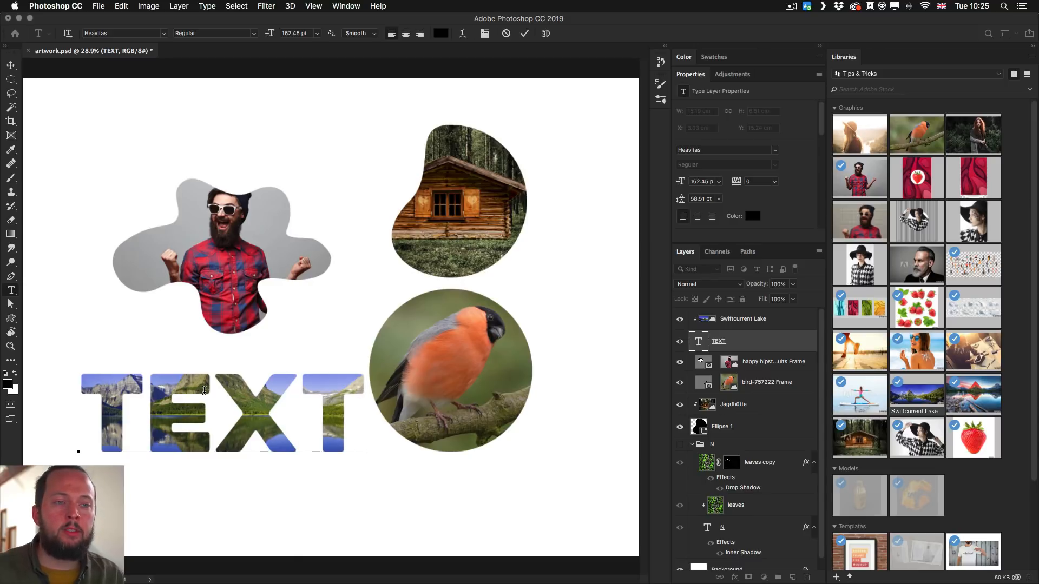
pyautogui.press('super+Return')
pyautogui.press('v')
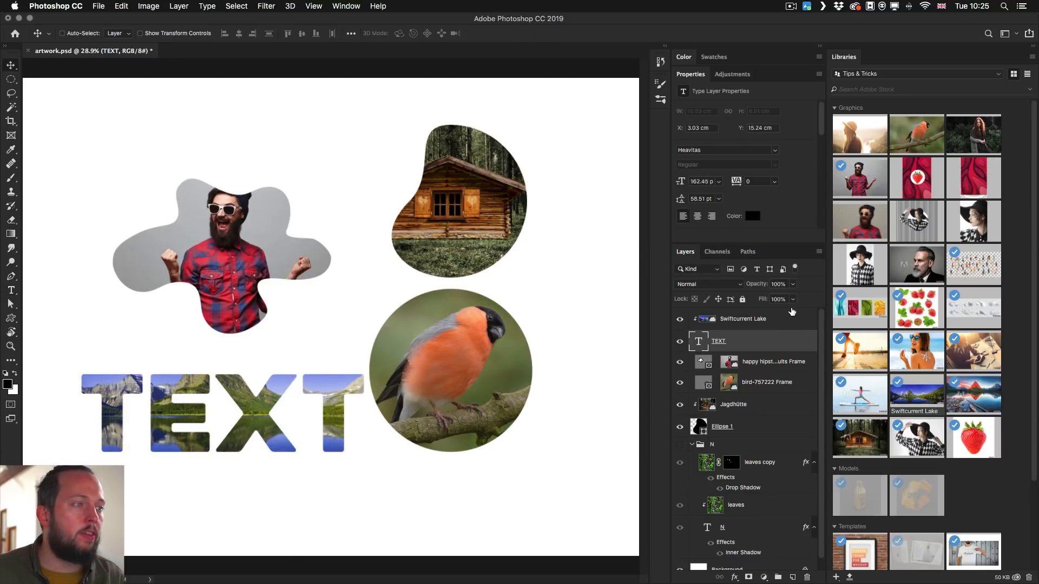
# - Shift the clipped lake image to about X -0.87, Y 12.98 cm and convert the TEXT layer to a frame
pyautogui.click(792, 315)
pyautogui.moveTo(319, 393); pyautogui.dragTo(318, 432)
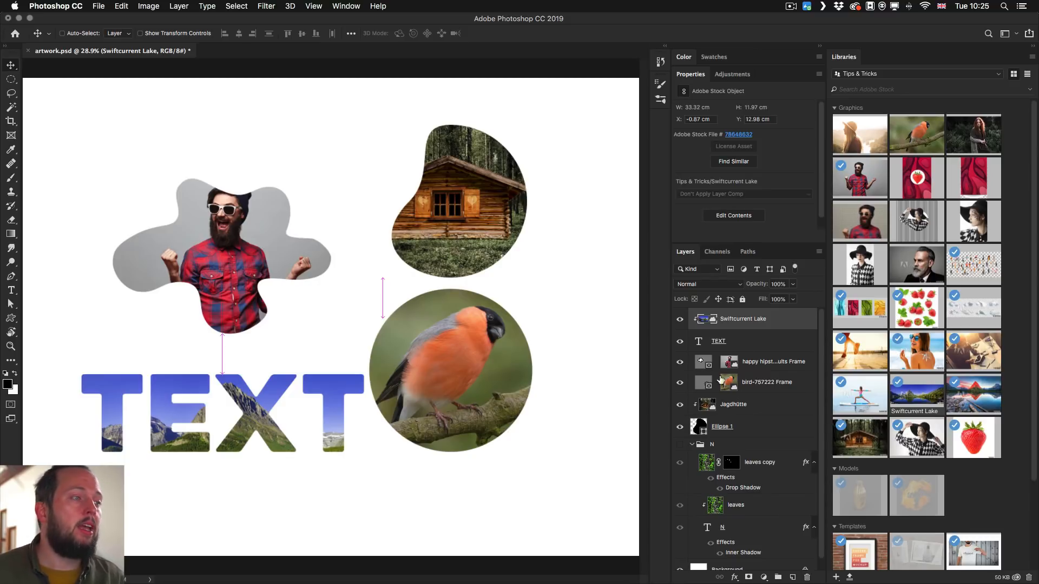
pyautogui.click(747, 341)
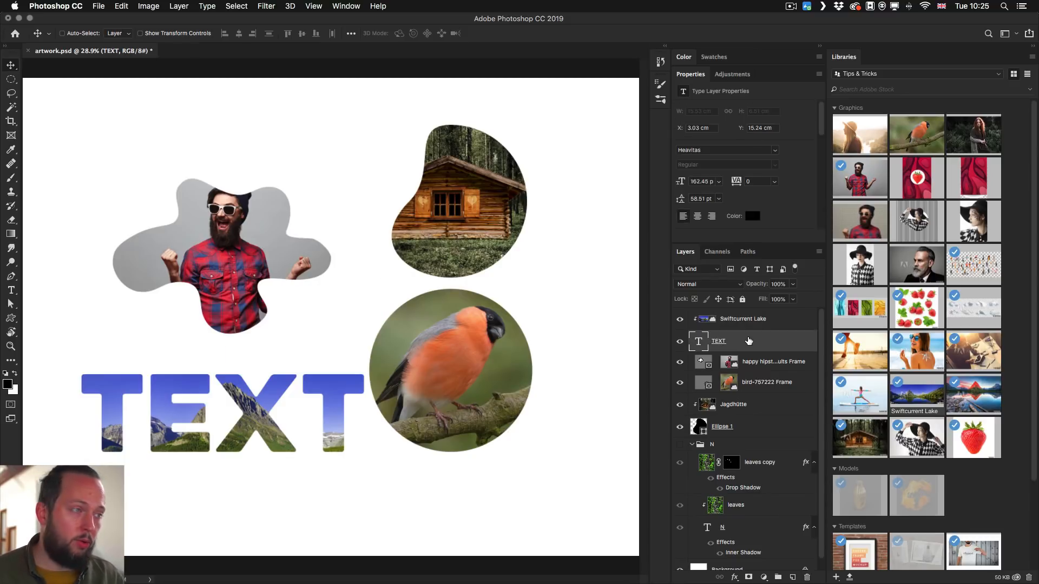
pyautogui.rightClick(774, 340)
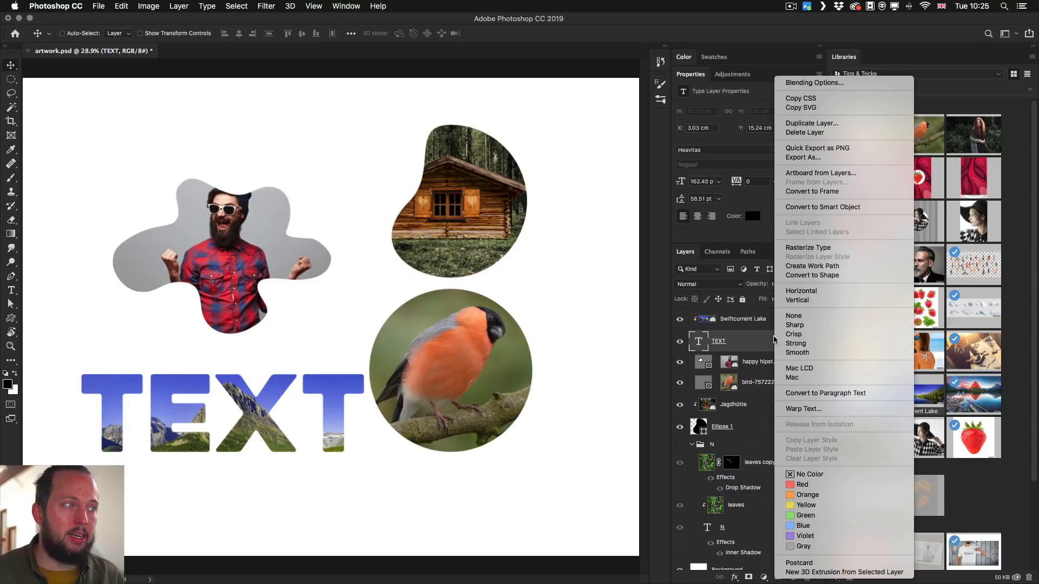
pyautogui.click(827, 191)
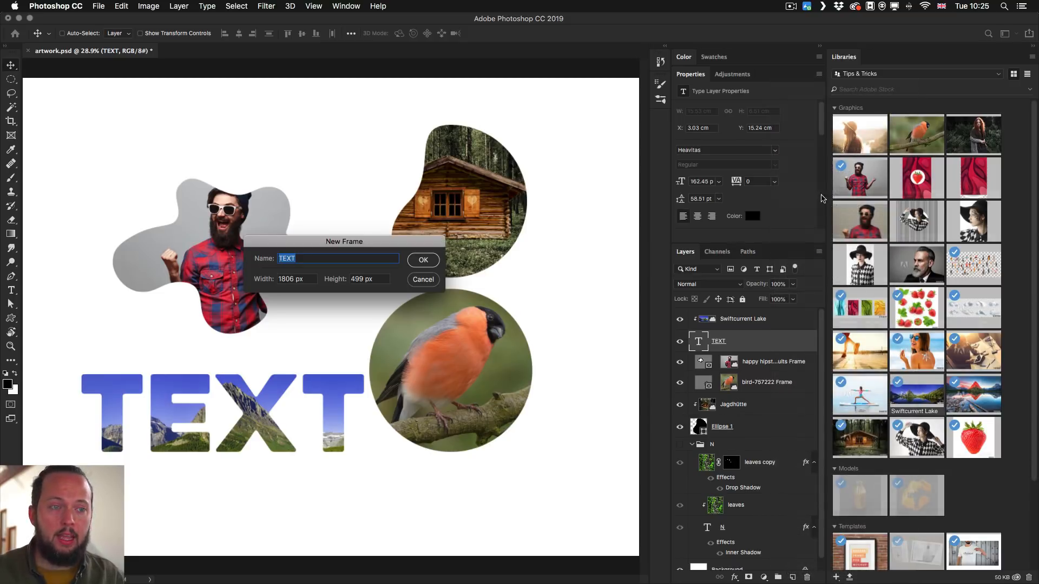
pyautogui.click(418, 262)
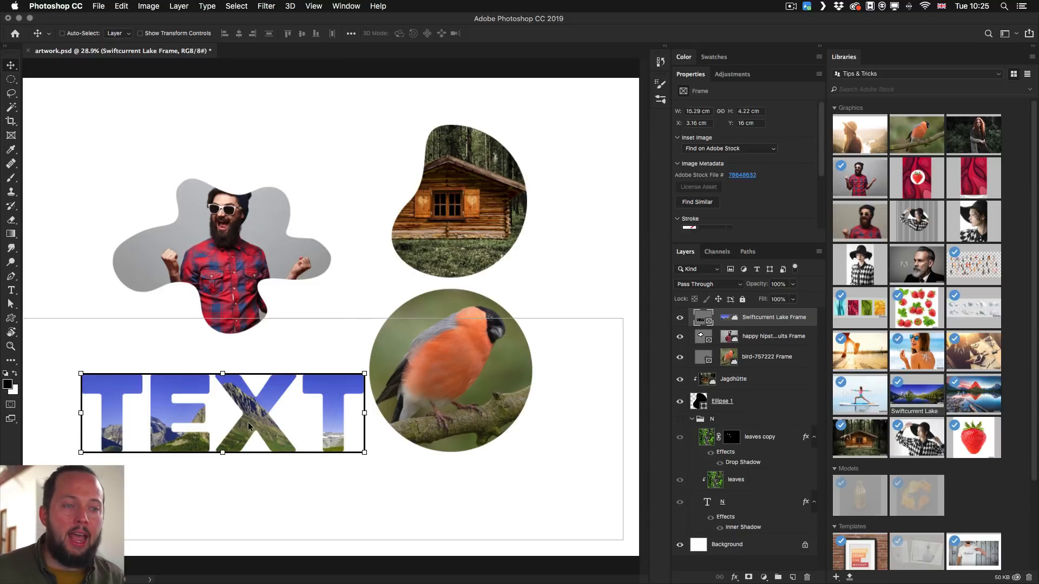
# - Move the TEXT frame to about X 2.49, Y 14.94 cm and try to edit its letters as type and as a path
pyautogui.moveTo(248, 422); pyautogui.dragTo(240, 396)
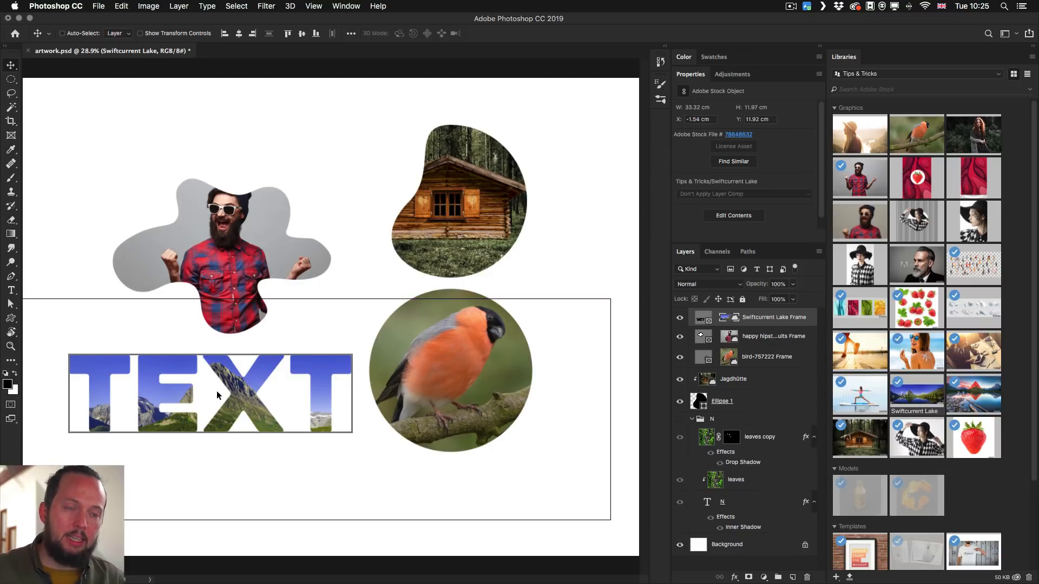
pyautogui.press('t')
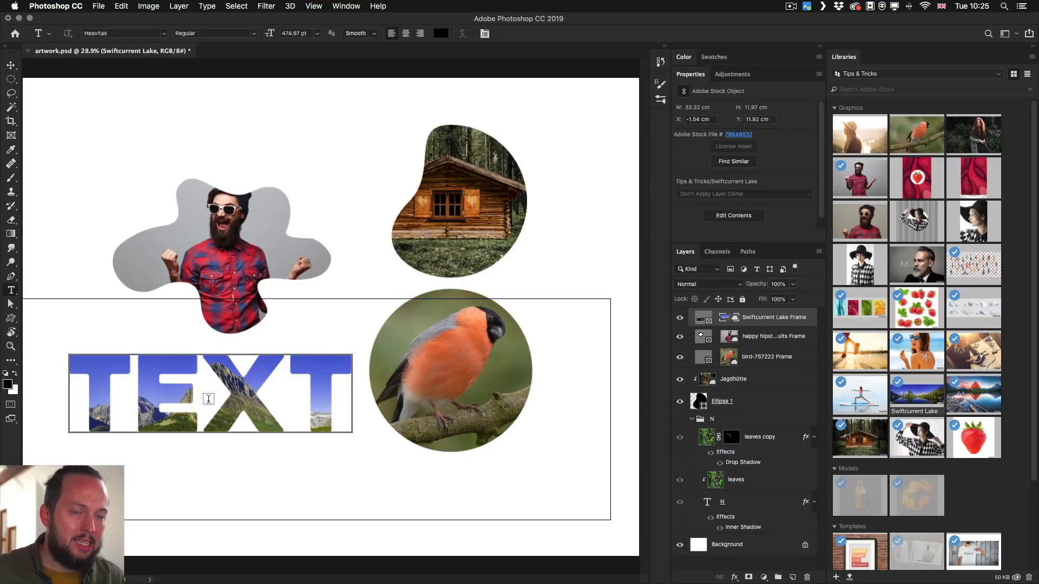
pyautogui.press('a')
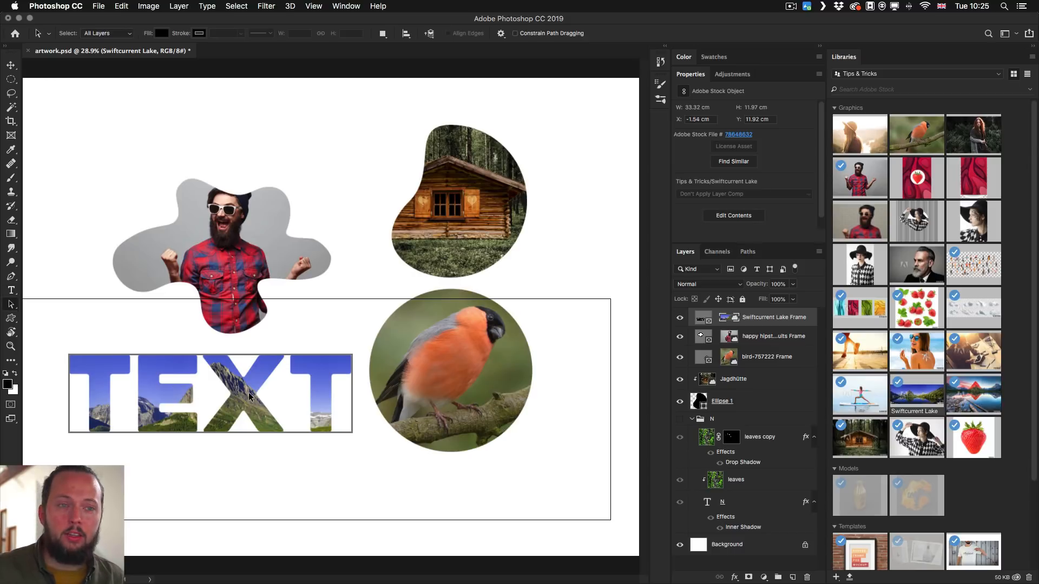
pyautogui.click(249, 393)
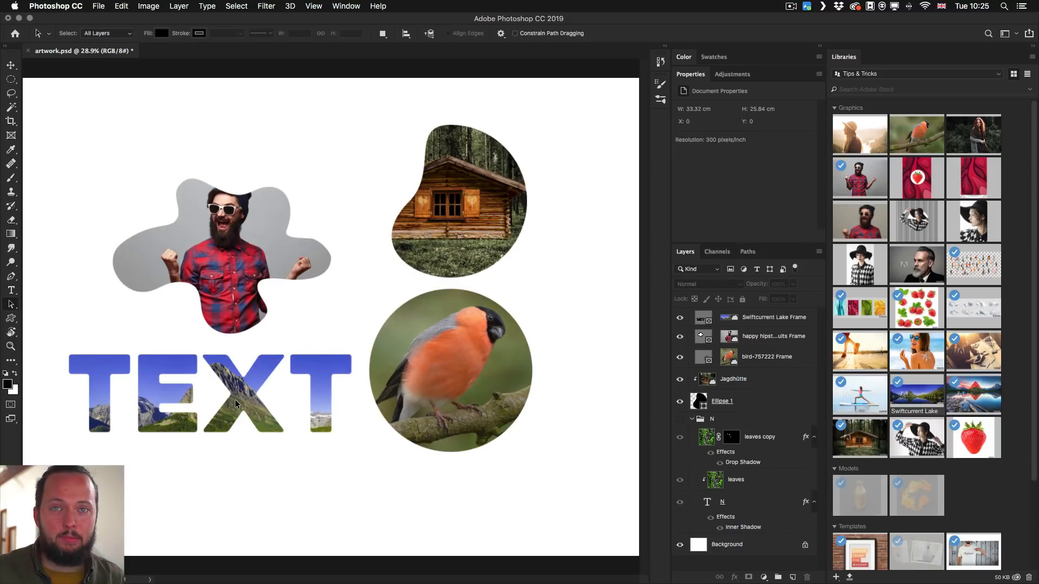
pyautogui.click(700, 318)
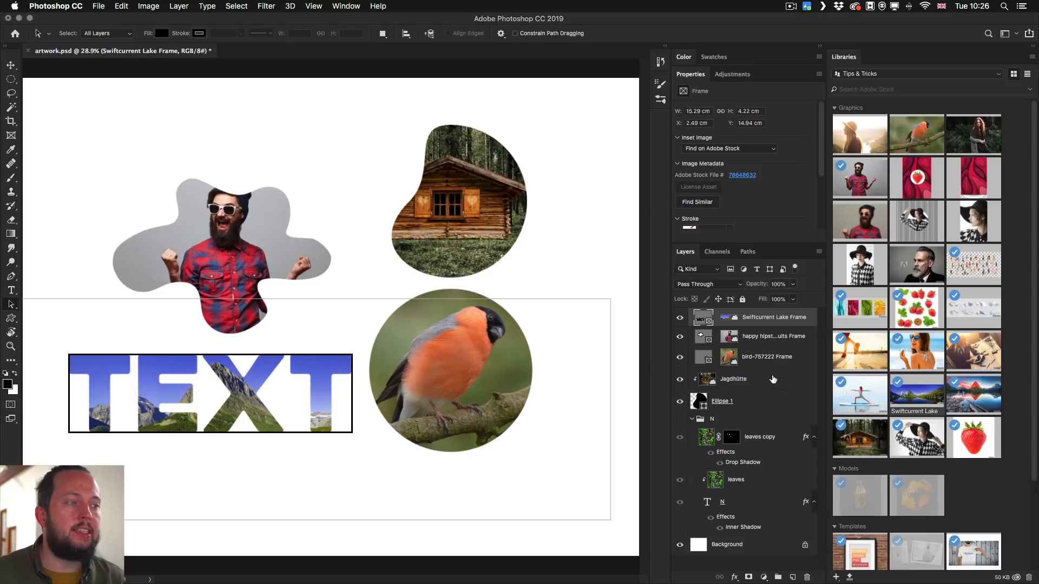
# - Add a drop shadow to Ellipse 1 with 27% opacity, angle 3°, distance 16 px, spread 45% and size about 106 px
pyautogui.click(755, 400)
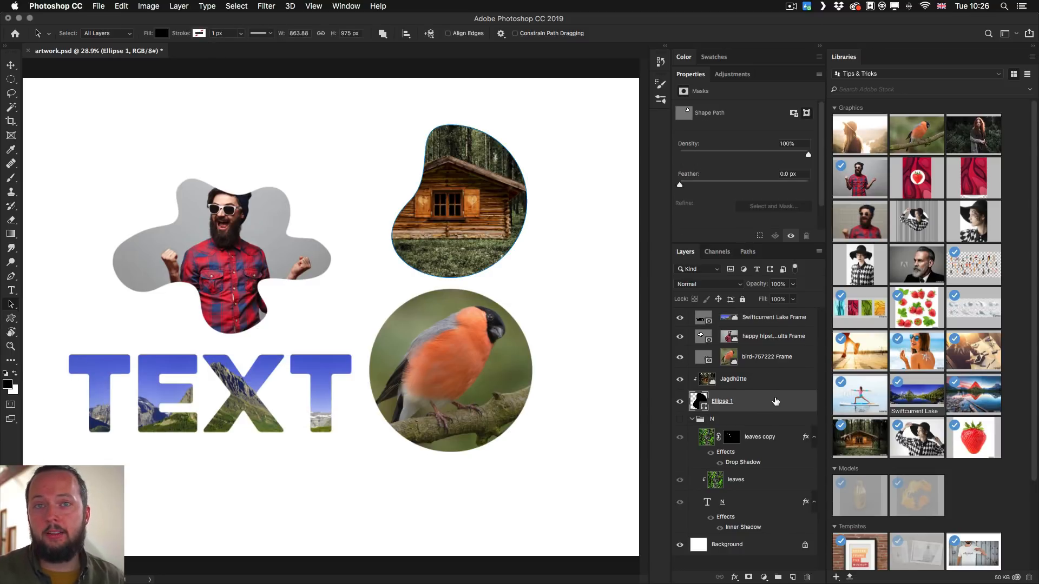
pyautogui.doubleClick(782, 401)
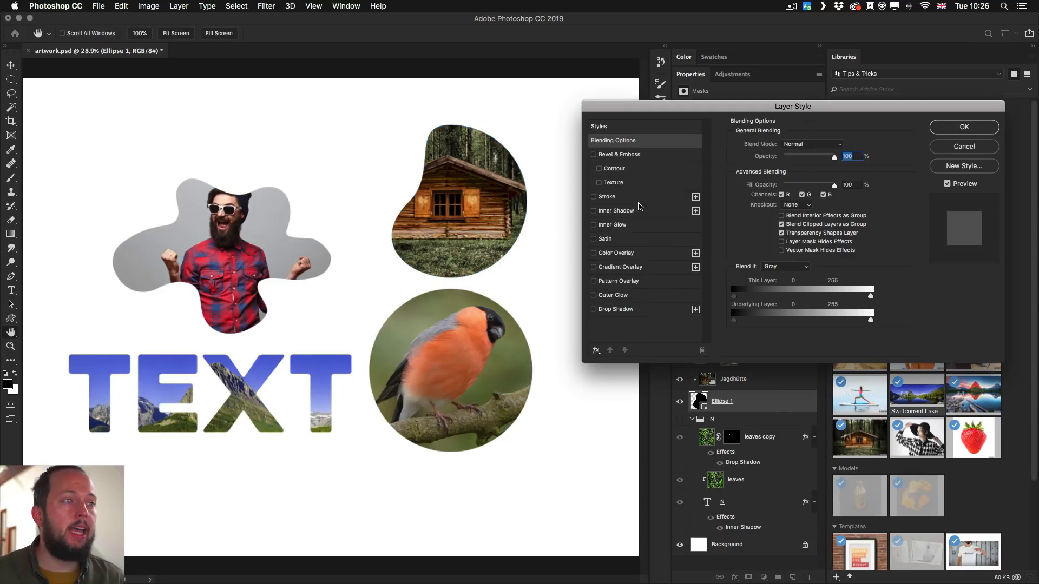
pyautogui.click(612, 309)
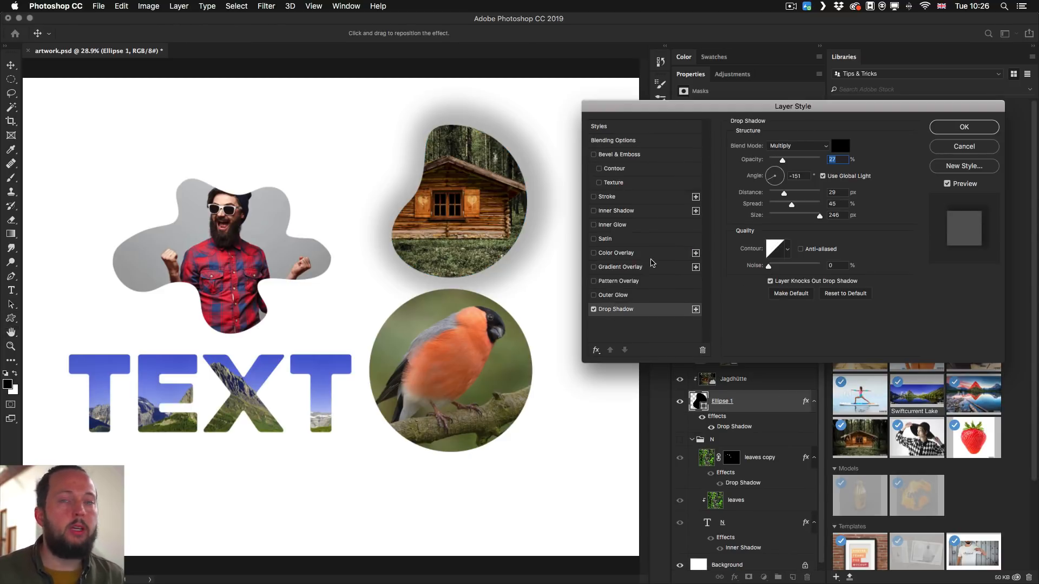
pyautogui.moveTo(456, 206)
pyautogui.mouseDown()
pyautogui.moveTo(465, 206)
pyautogui.moveTo(433, 208)
pyautogui.moveTo(449, 206)
pyautogui.mouseUp()
pyautogui.click(792, 215)
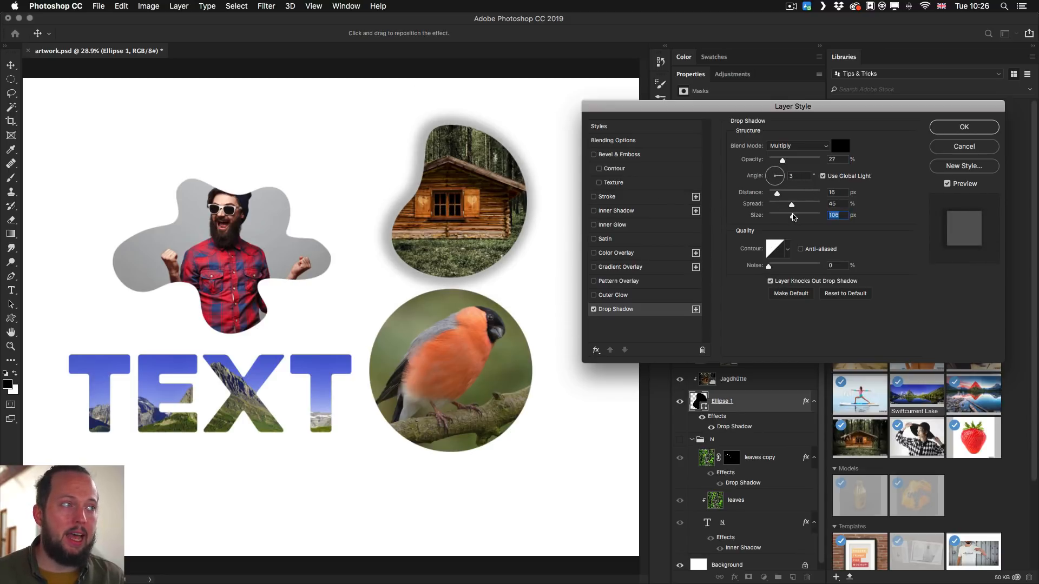
pyautogui.click(963, 127)
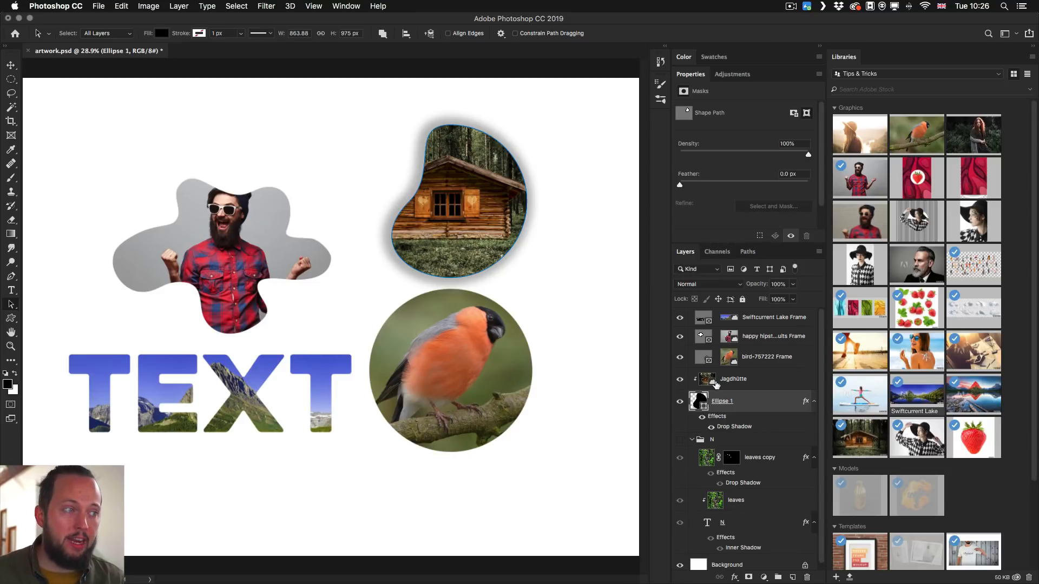
# - Copy the drop shadow from Ellipse 1 to the bird frame and expand that frame's effects list
pyautogui.click(751, 355)
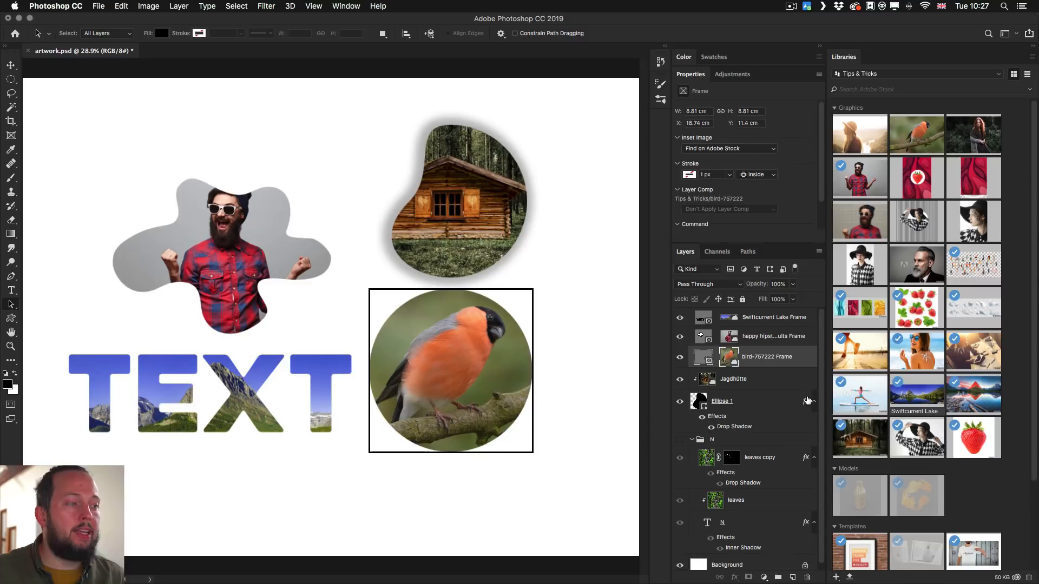
pyautogui.moveTo(806, 402); pyautogui.dragTo(800, 366)
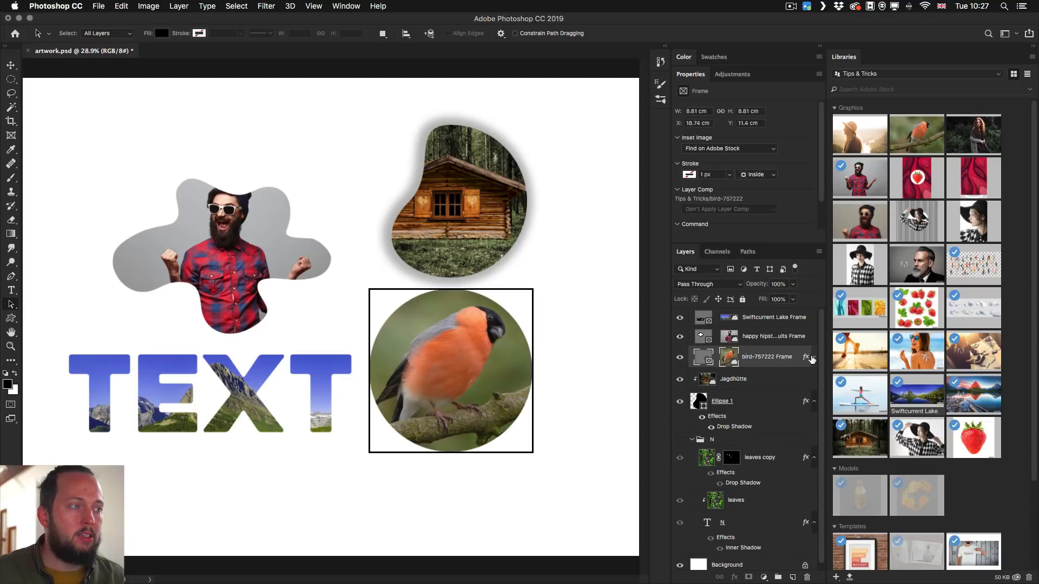
pyautogui.click(814, 357)
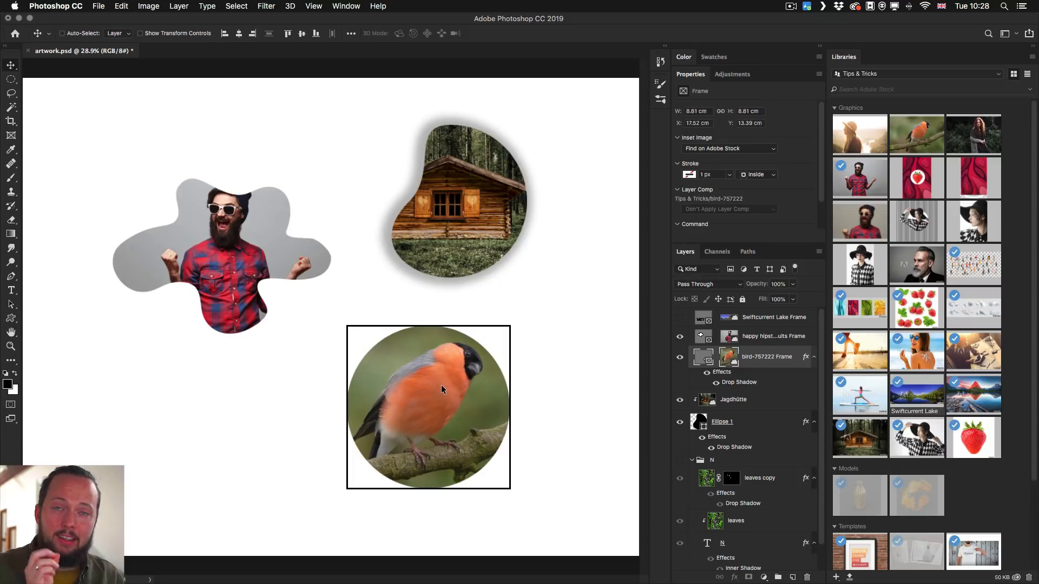
# - Select only the bird image inside its frame and move it up to about X 12.88, Y 8.39 cm
pyautogui.doubleClick(440, 386)
pyautogui.moveTo(430, 391); pyautogui.dragTo(428, 351)
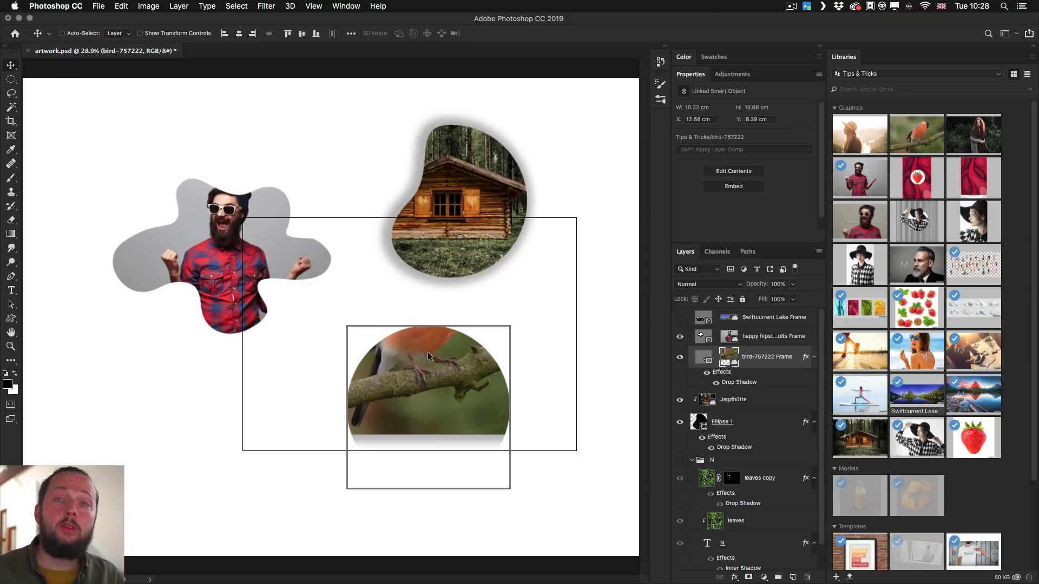